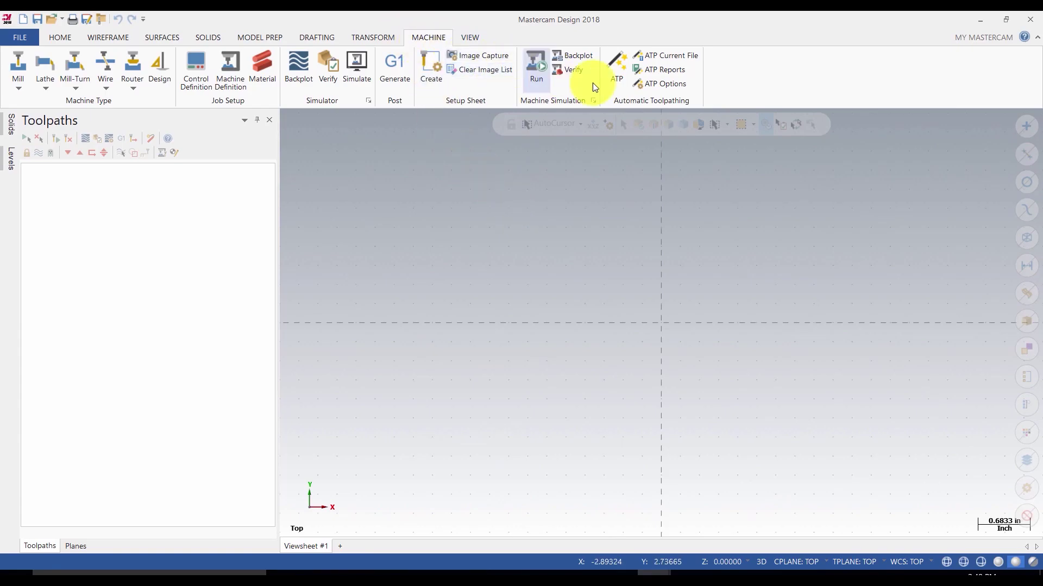
# Step: Open automatic toolpathing with the Mastercam configuration and confirm the 48 x 96 default material
pyautogui.click(618, 70)
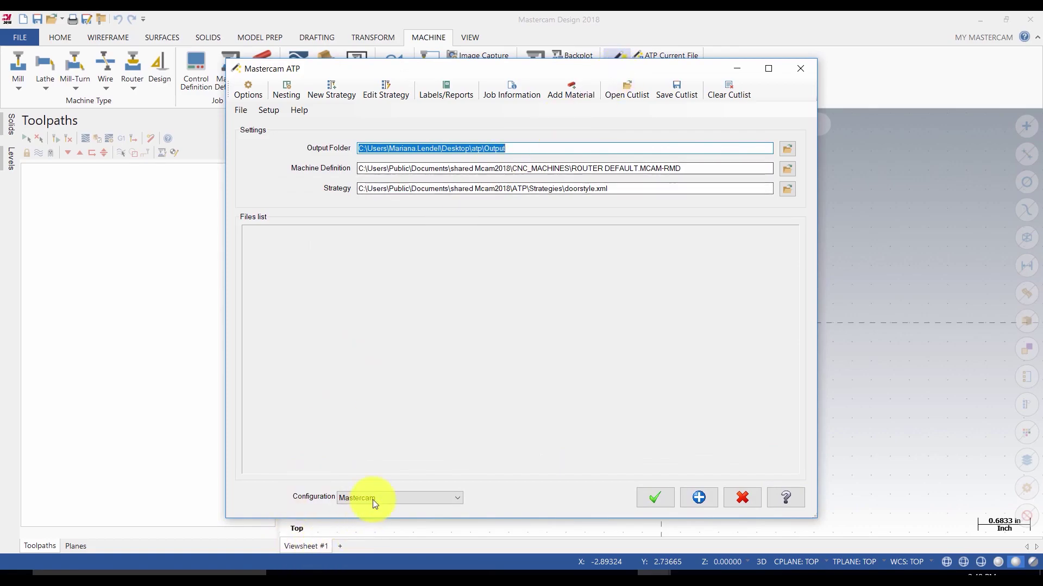
pyautogui.click(458, 500)
pyautogui.click(458, 500)
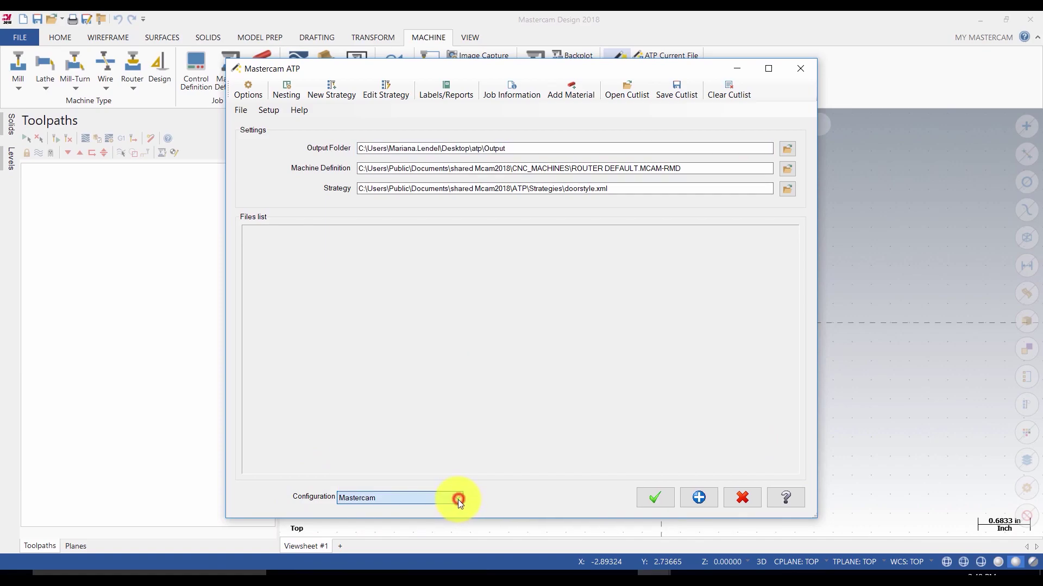
pyautogui.click(241, 92)
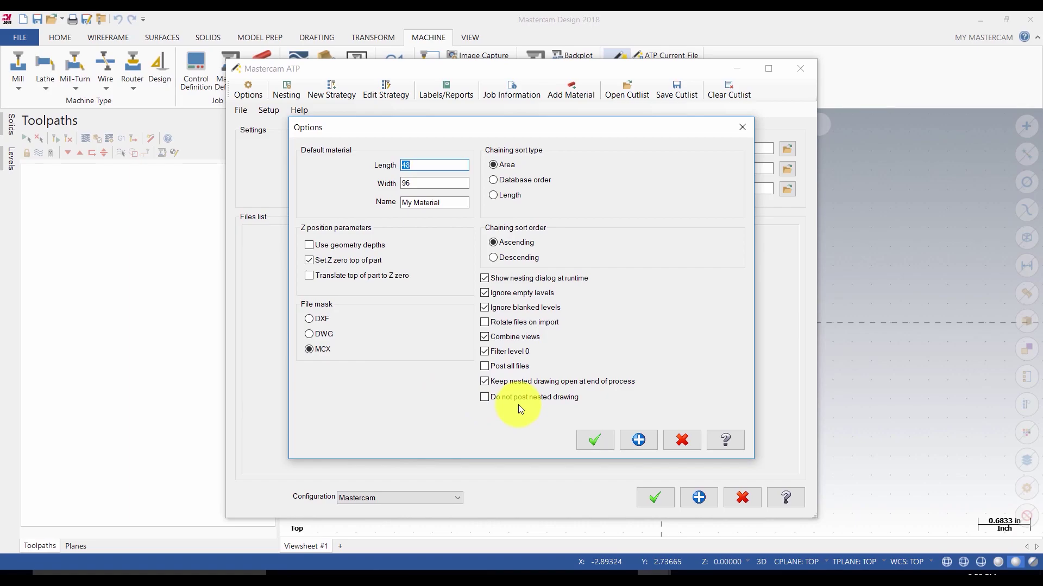
pyautogui.click(586, 439)
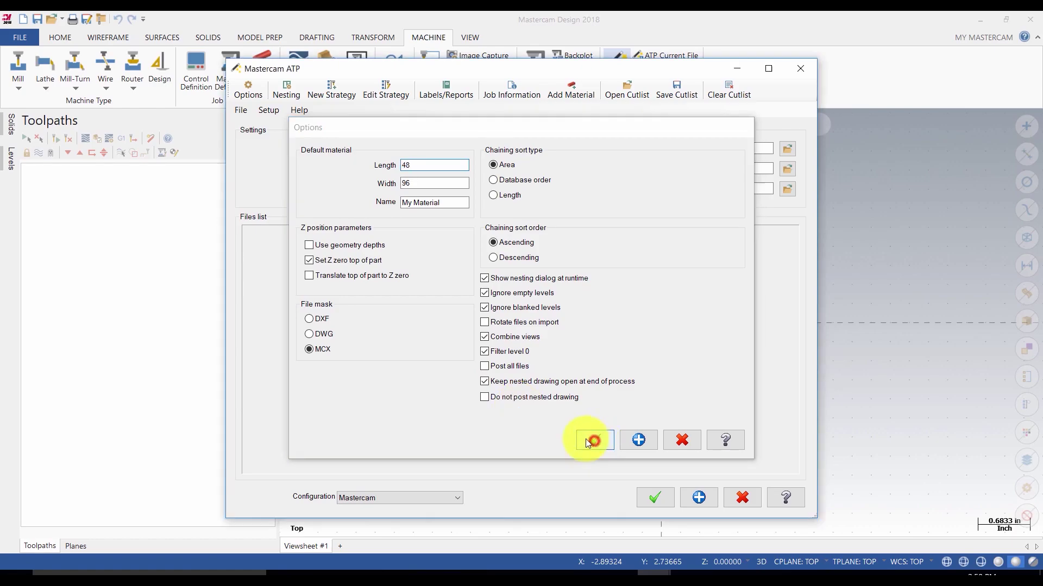
# Step: Confirm the true-shape nesting settings with a 0.125 sheet margin
pyautogui.click(283, 88)
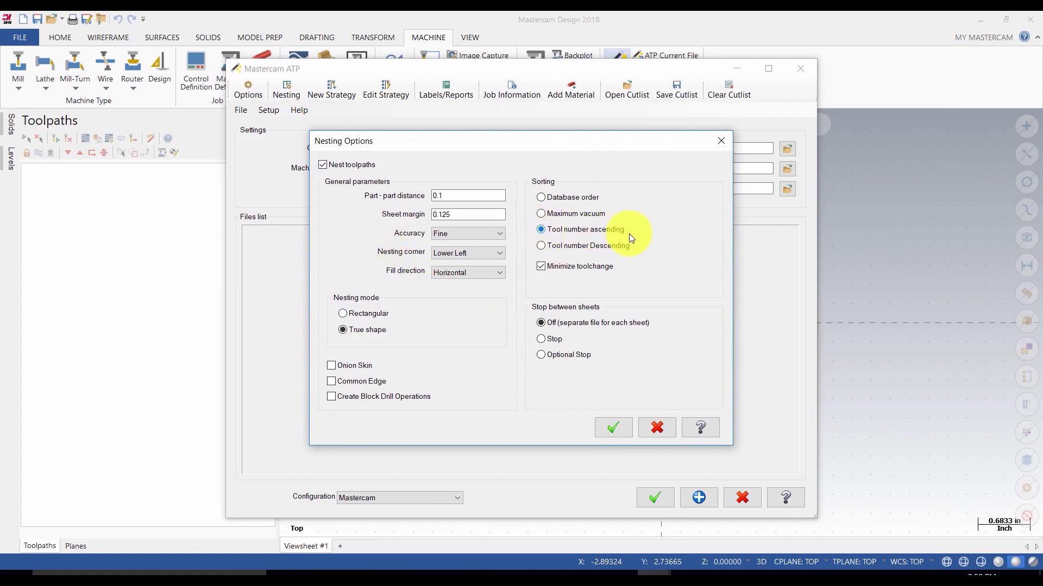
pyautogui.click(478, 214)
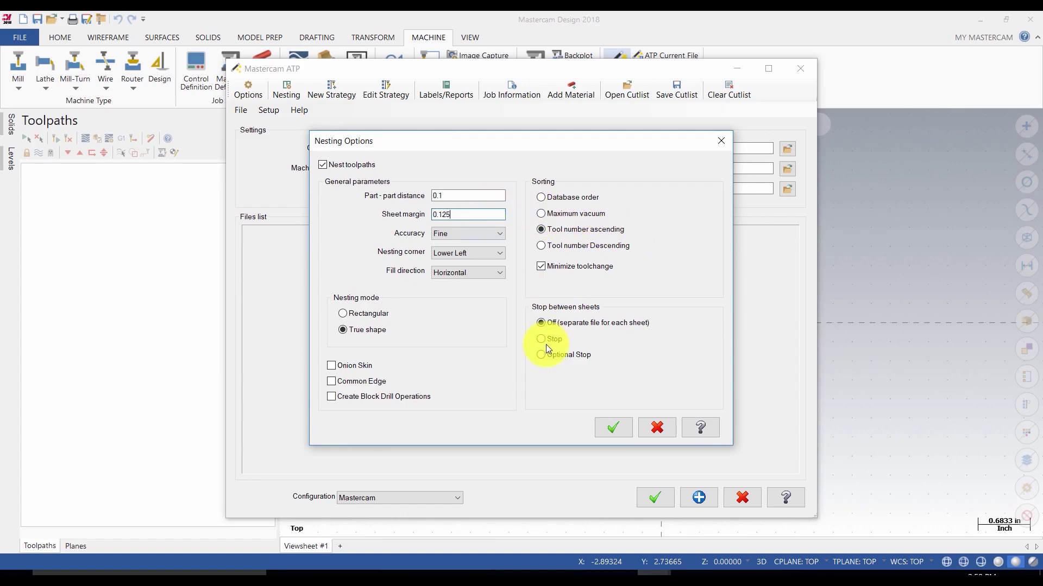
pyautogui.click(615, 429)
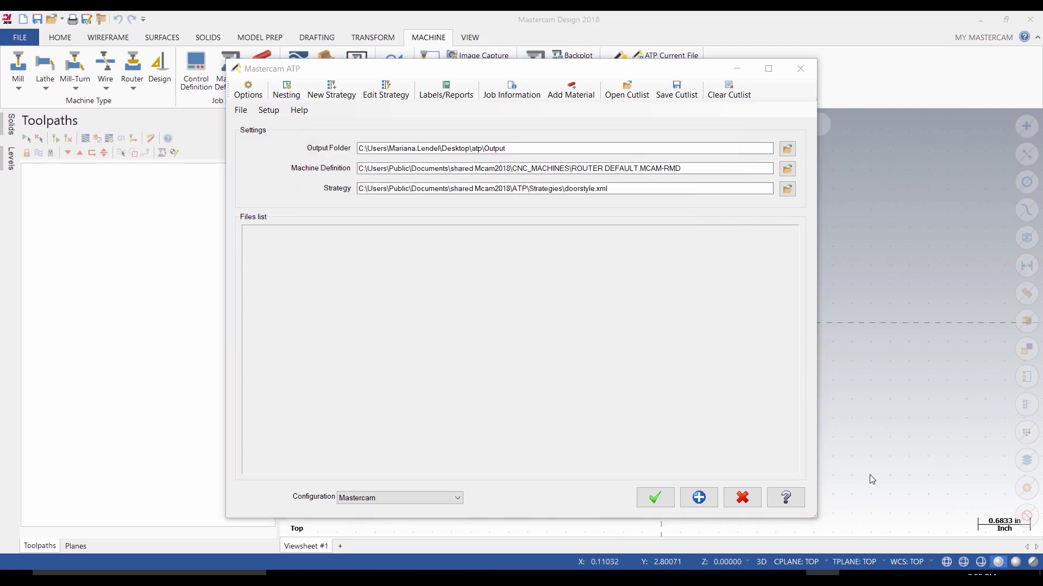
# Step: Start a new strategy from an atpdoor level scan of the atp Input folder
pyautogui.click(336, 97)
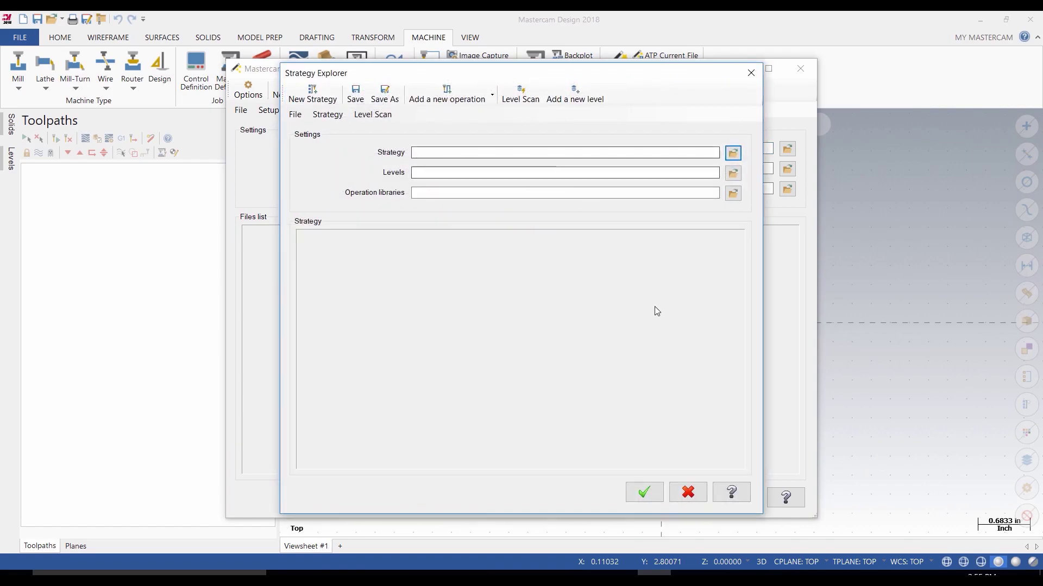
pyautogui.click(522, 96)
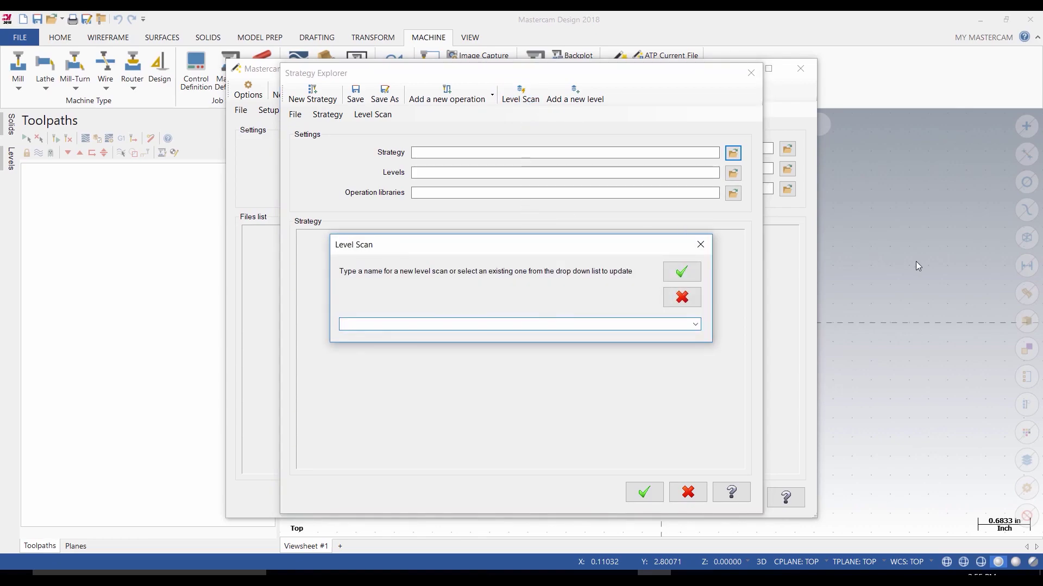
pyautogui.write('atpdoor')
pyautogui.click(681, 271)
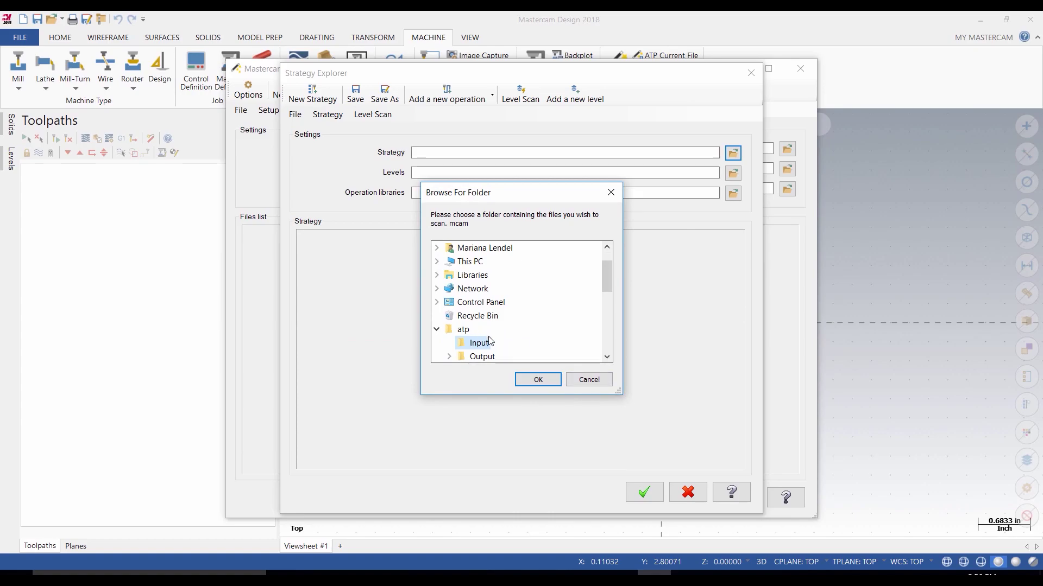
pyautogui.click(546, 381)
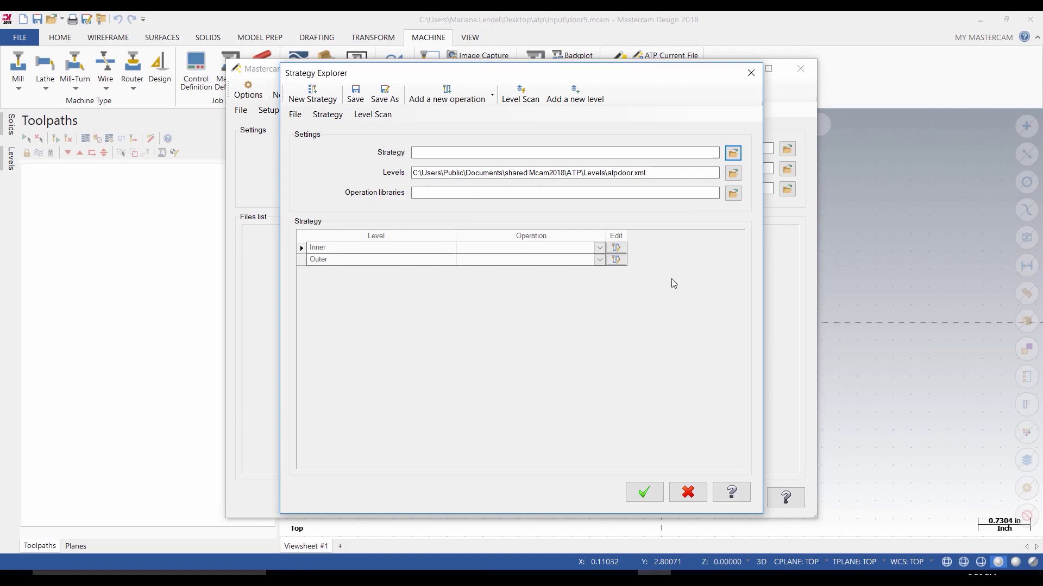
# Step: Load the atpdoor.mcam-operations library into the strategy
pyautogui.click(733, 194)
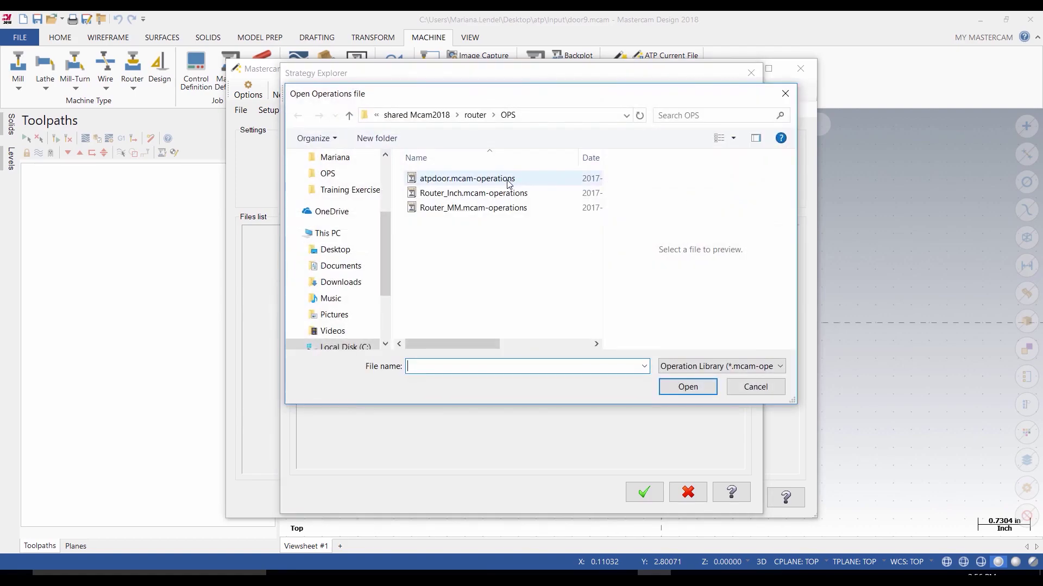
pyautogui.click(502, 181)
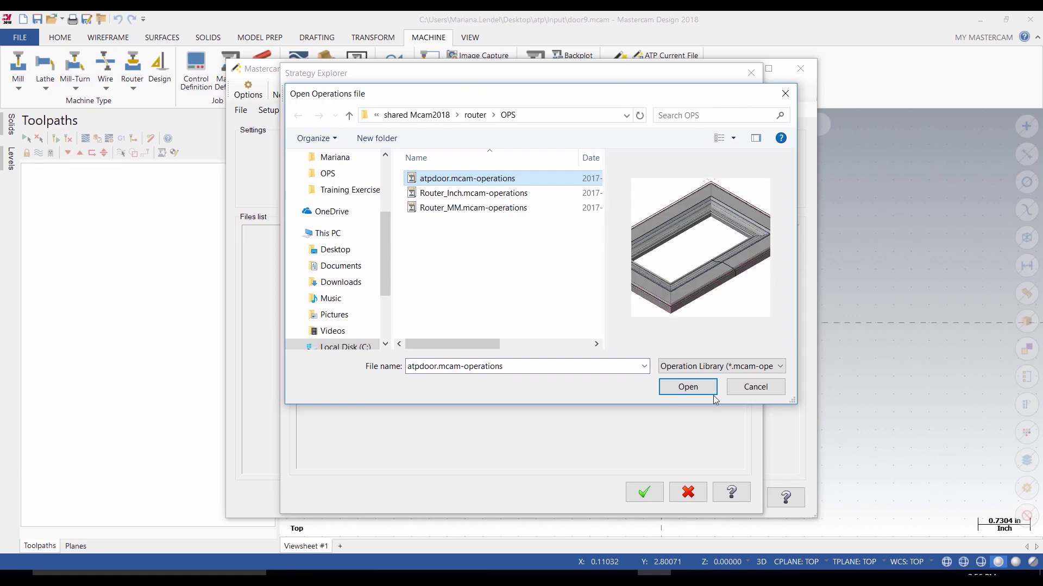
pyautogui.click(691, 388)
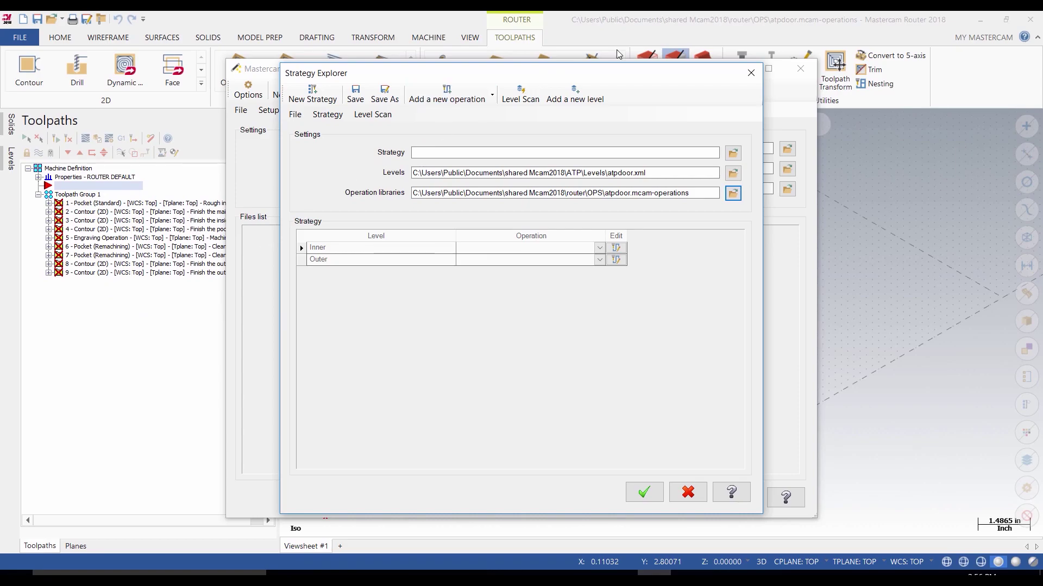
# Step: Add level rows until the strategy has nine rows
pyautogui.click(568, 102)
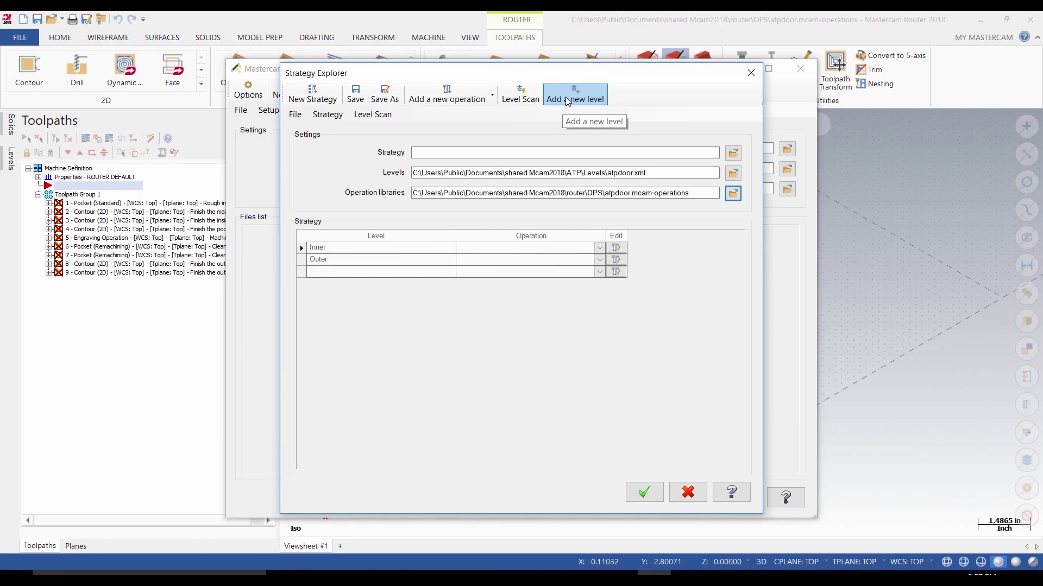
pyautogui.click(572, 101)
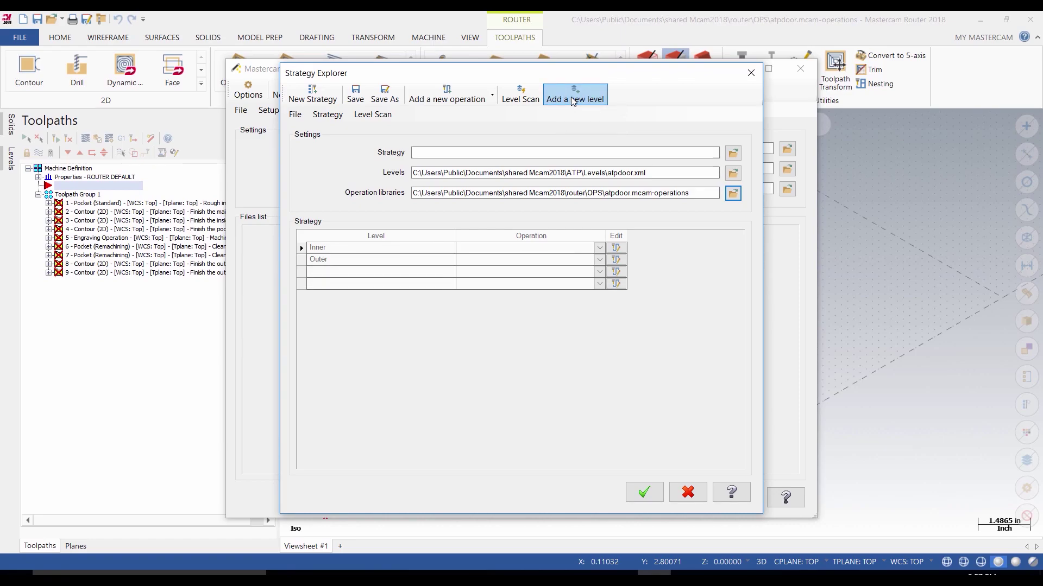
pyautogui.click(573, 101)
pyautogui.click(573, 101)
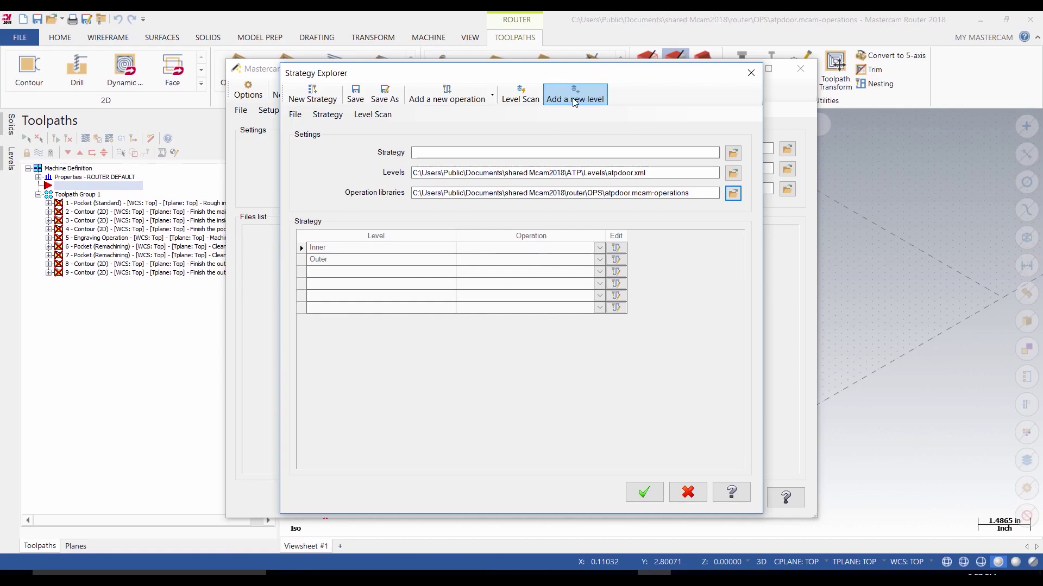
pyautogui.click(573, 101)
pyautogui.click(573, 102)
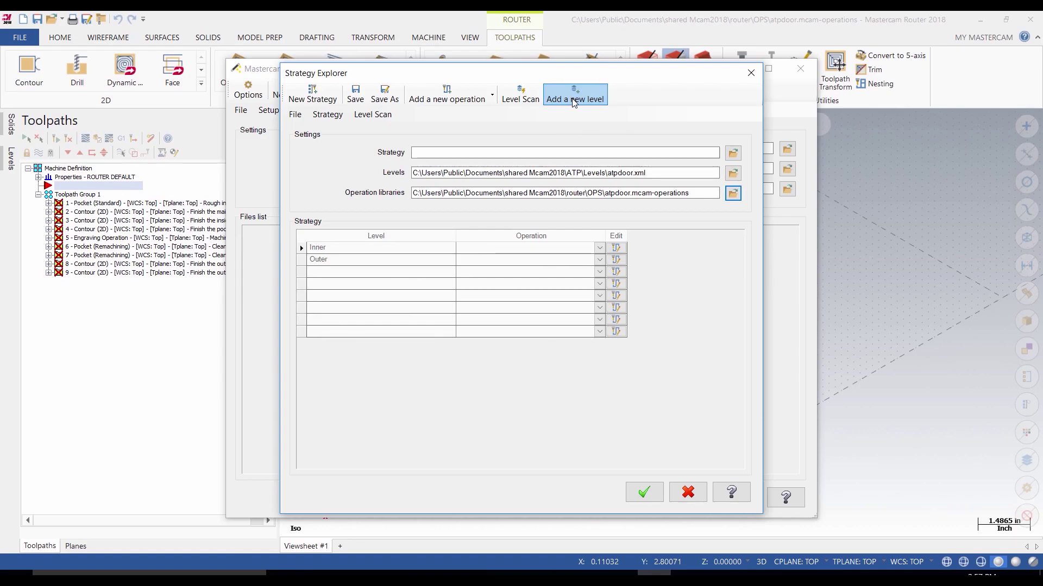
pyautogui.click(574, 103)
# Step: Copy the Outer level name into rows eight and nine
pyautogui.click(318, 259)
pyautogui.rightClick(322, 260)
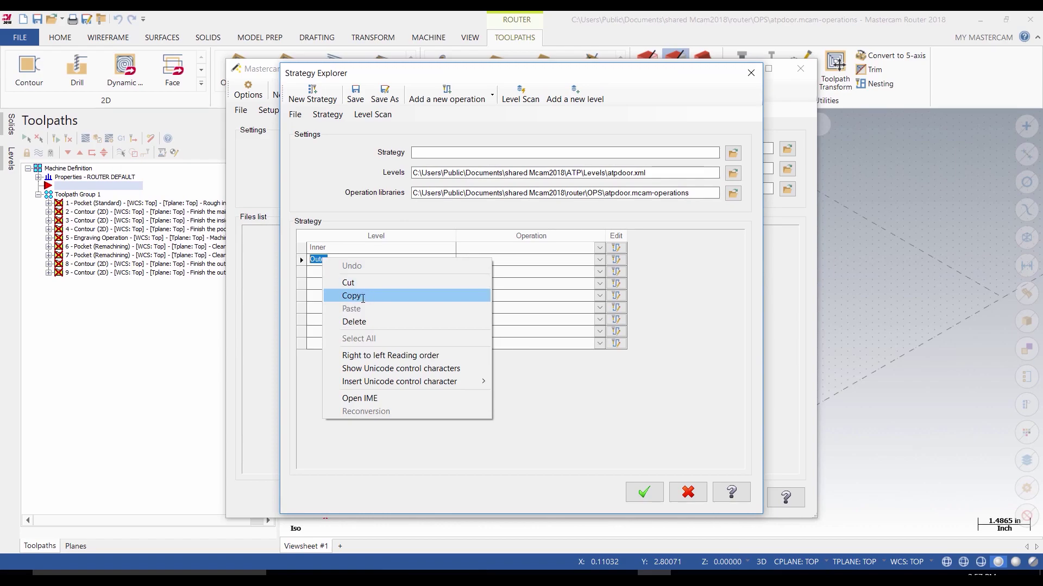
pyautogui.click(359, 296)
pyautogui.click(323, 333)
pyautogui.rightClick(323, 333)
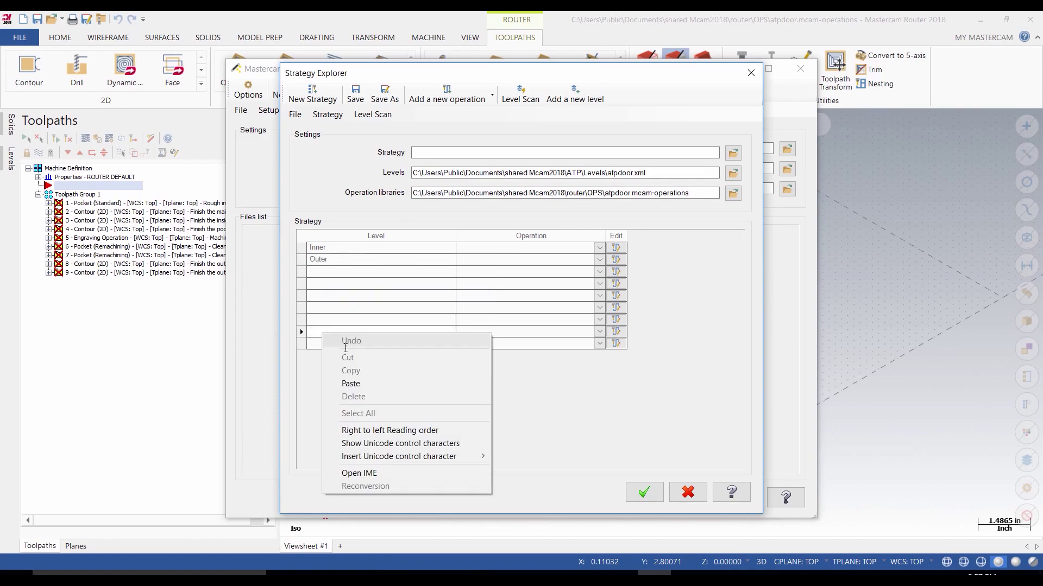
pyautogui.click(350, 384)
pyautogui.click(316, 343)
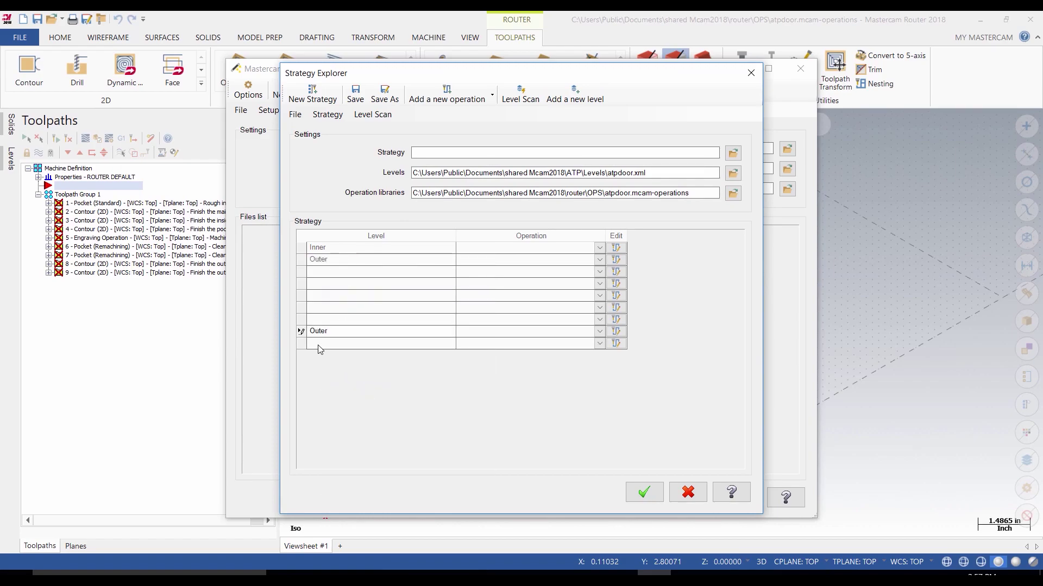
pyautogui.rightClick(315, 344)
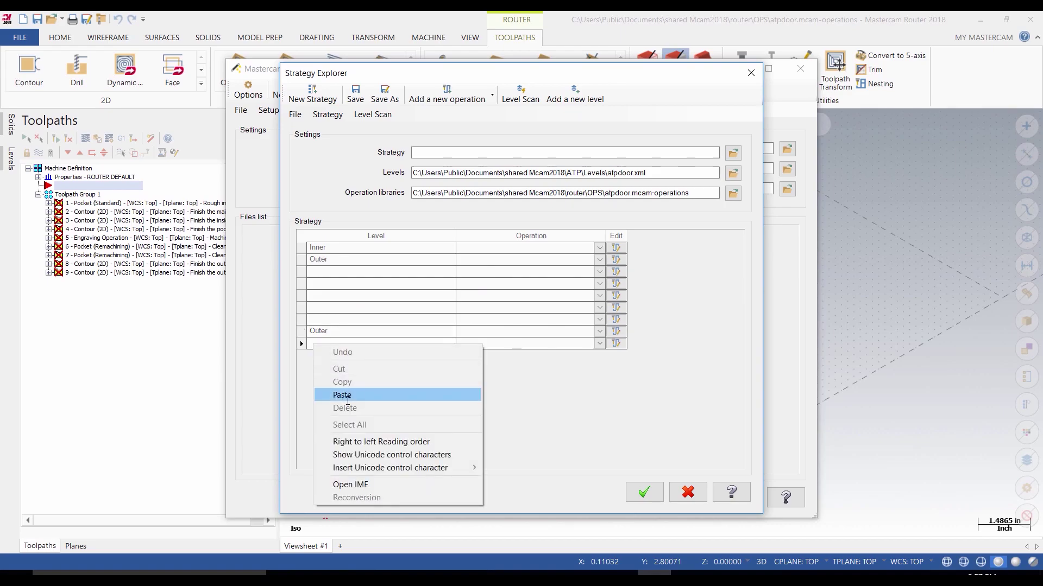
pyautogui.click(347, 395)
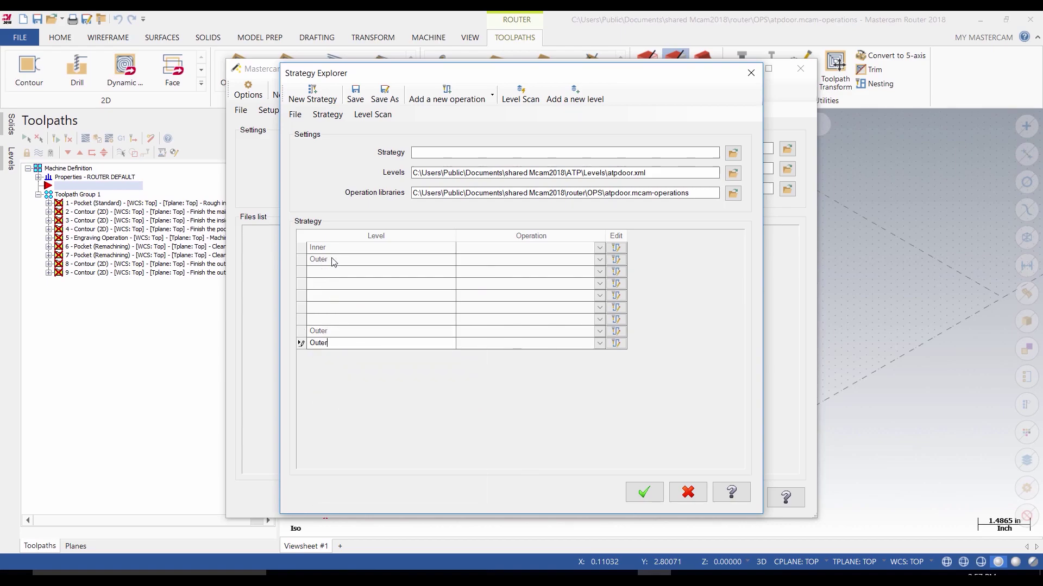
pyautogui.click(317, 259)
# Step: Assign Rough inside pocket and Finish the main form to the first two rows, then save
pyautogui.click(599, 247)
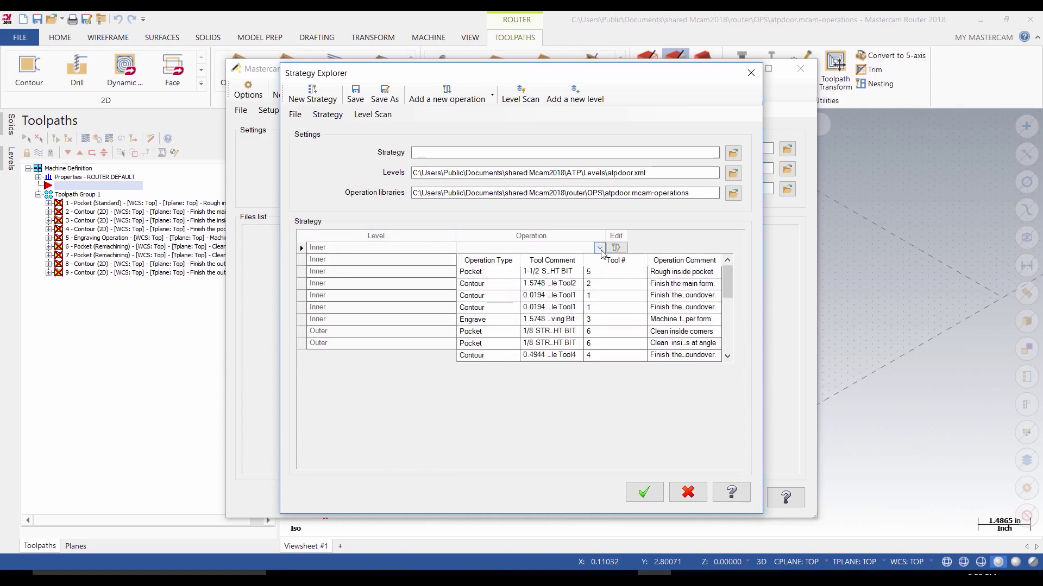
pyautogui.click(515, 275)
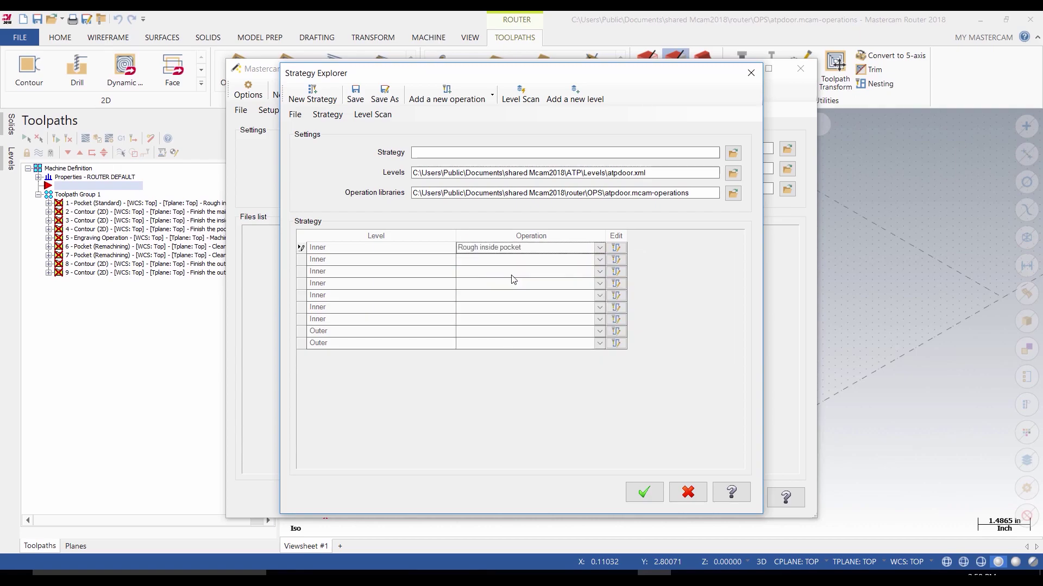
pyautogui.click(599, 259)
pyautogui.click(470, 296)
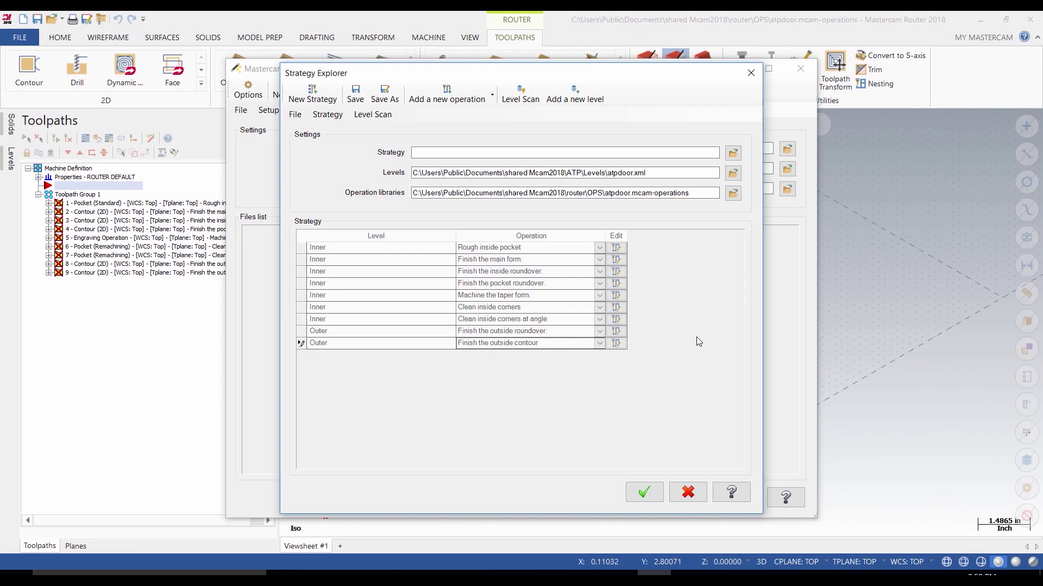
pyautogui.click(385, 98)
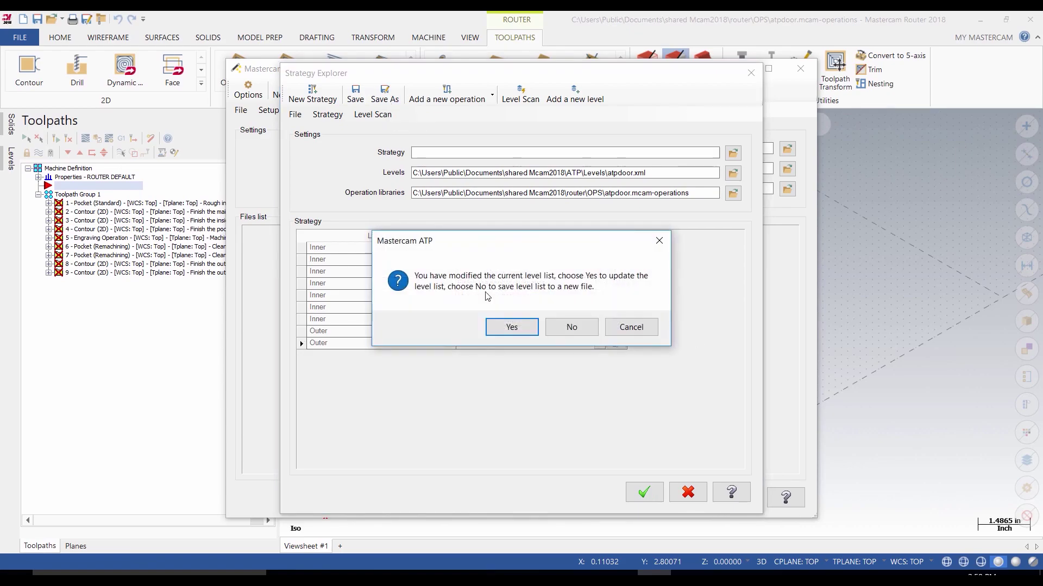
# Step: Update the level list, save the strategy as doorstyle.xml and close Strategy Explorer
pyautogui.click(506, 329)
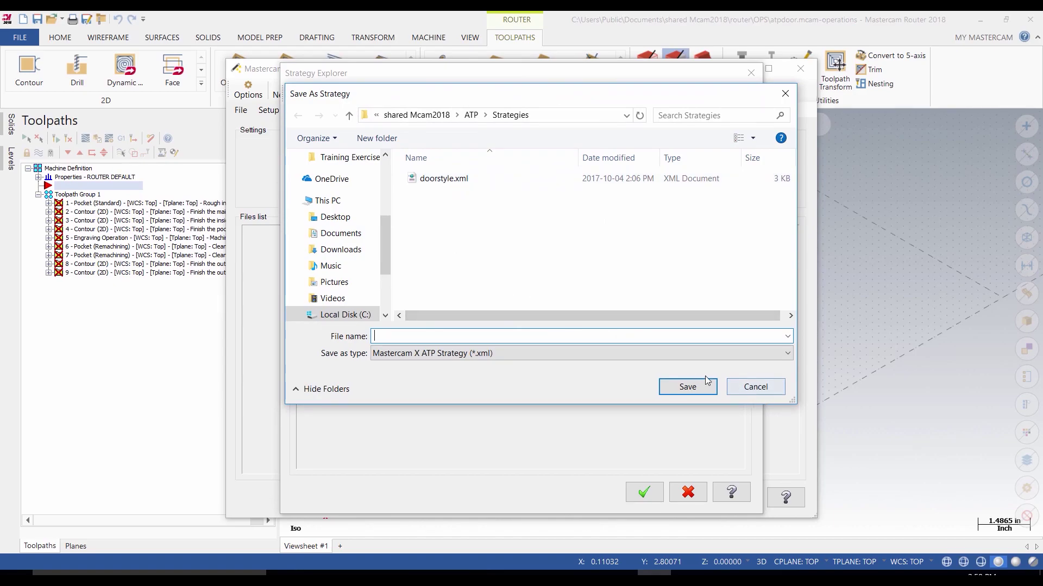
pyautogui.click(755, 386)
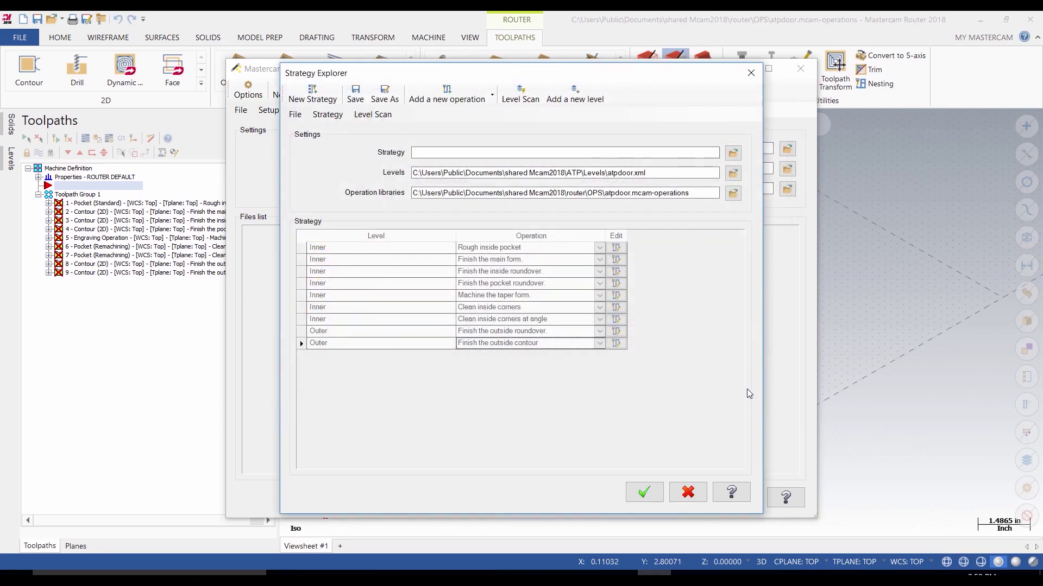
pyautogui.click(645, 494)
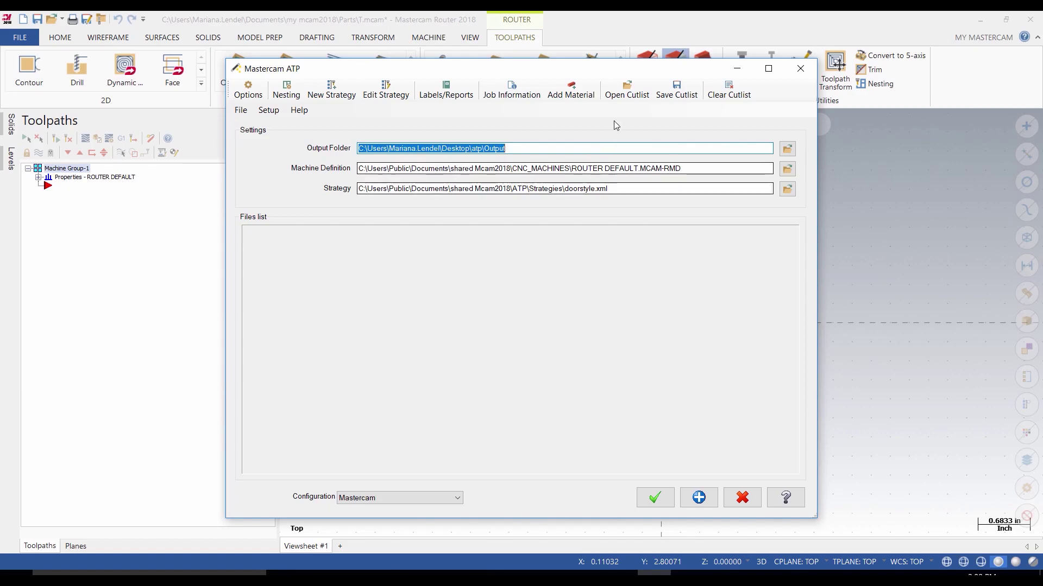
pyautogui.click(571, 92)
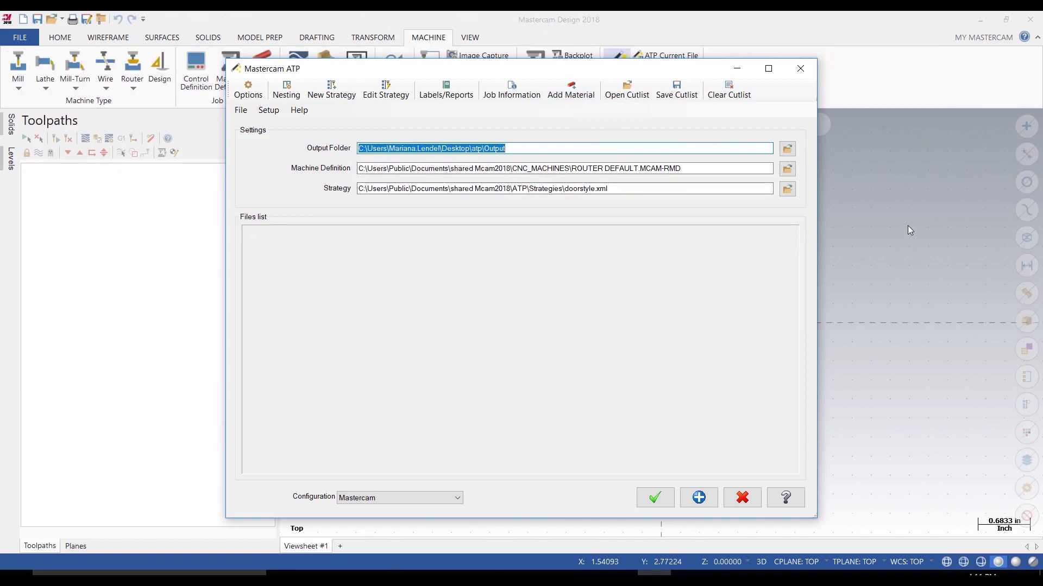
# Step: Add a 96 x 48 material sheet to the job and name it MDF
pyautogui.click(570, 91)
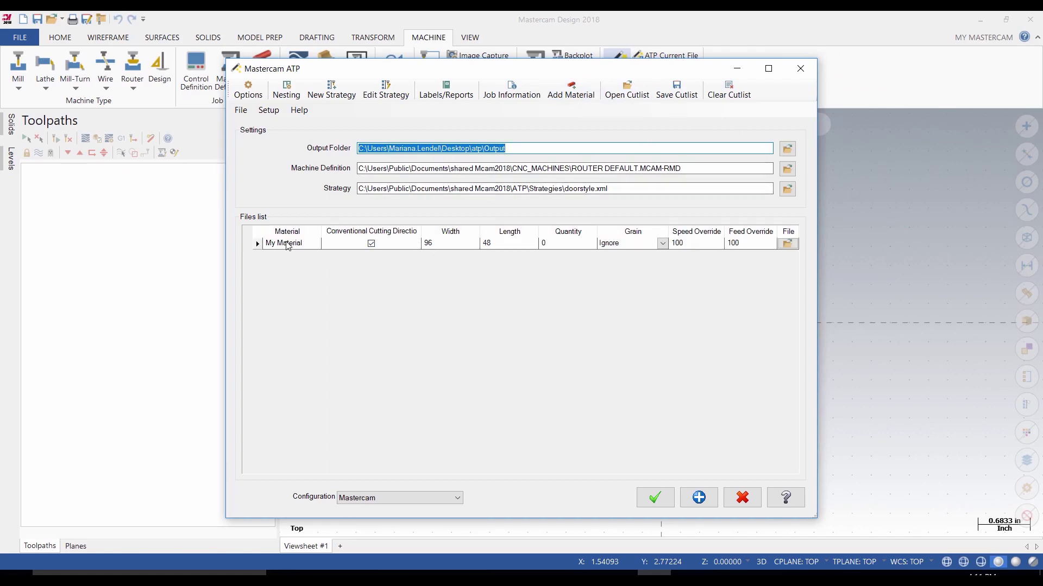
pyautogui.click(278, 244)
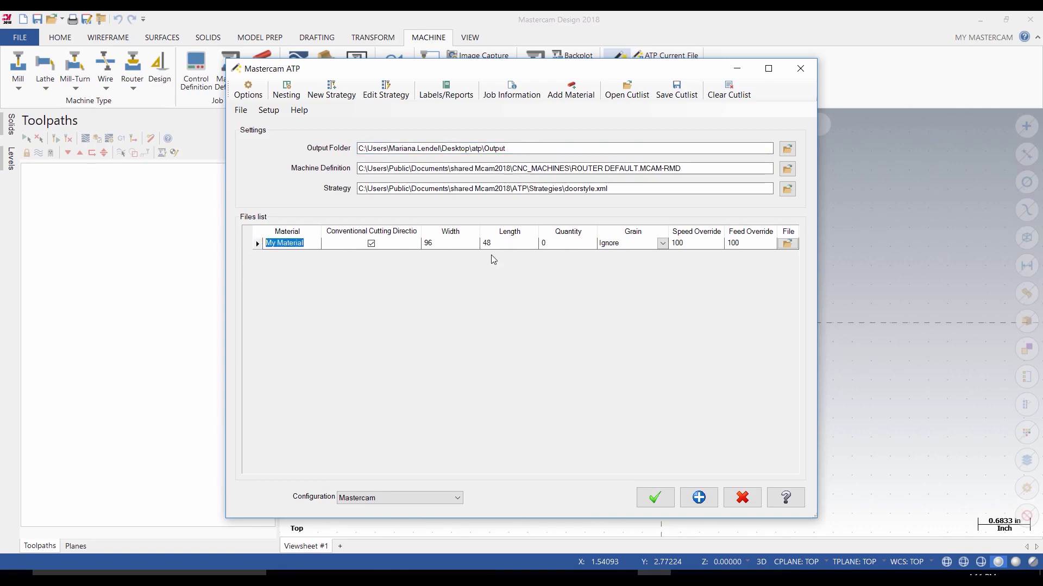
pyautogui.write('MDF')
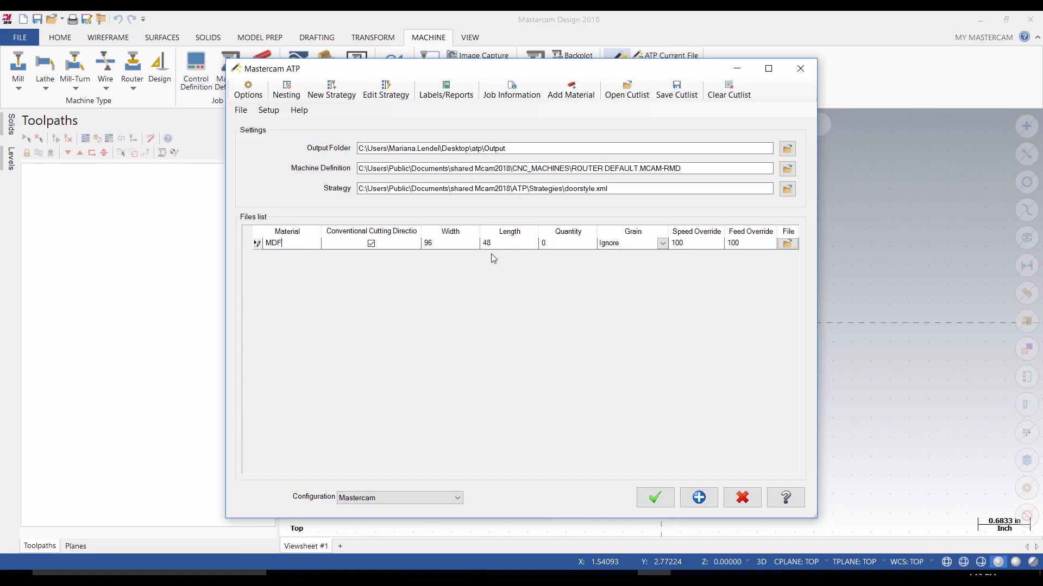
pyautogui.press('Return')
pyautogui.click(788, 244)
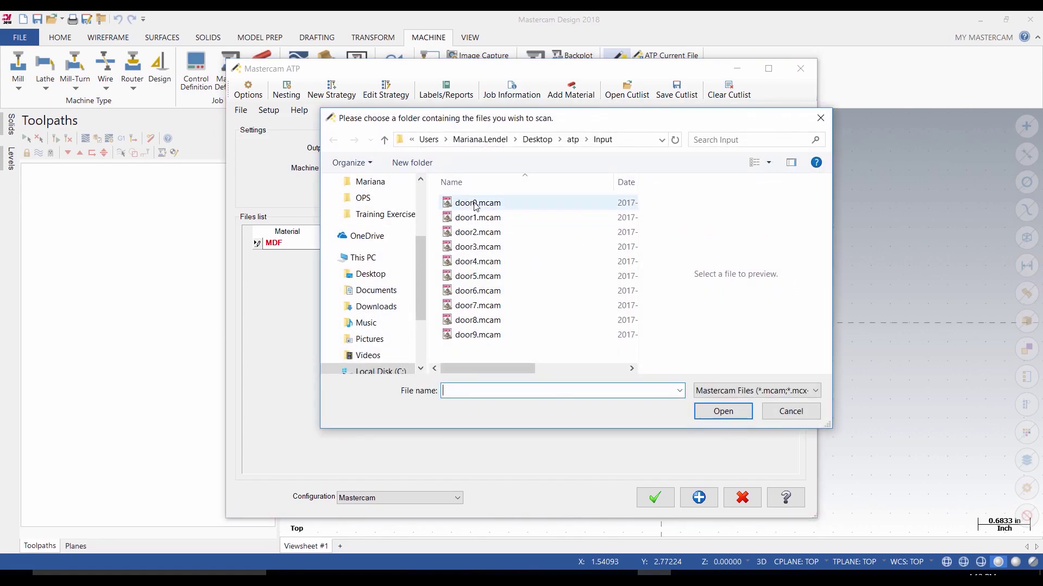
# Step: Attach door0.mcam through door9.mcam to the MDF material and run the job
pyautogui.click(474, 204)
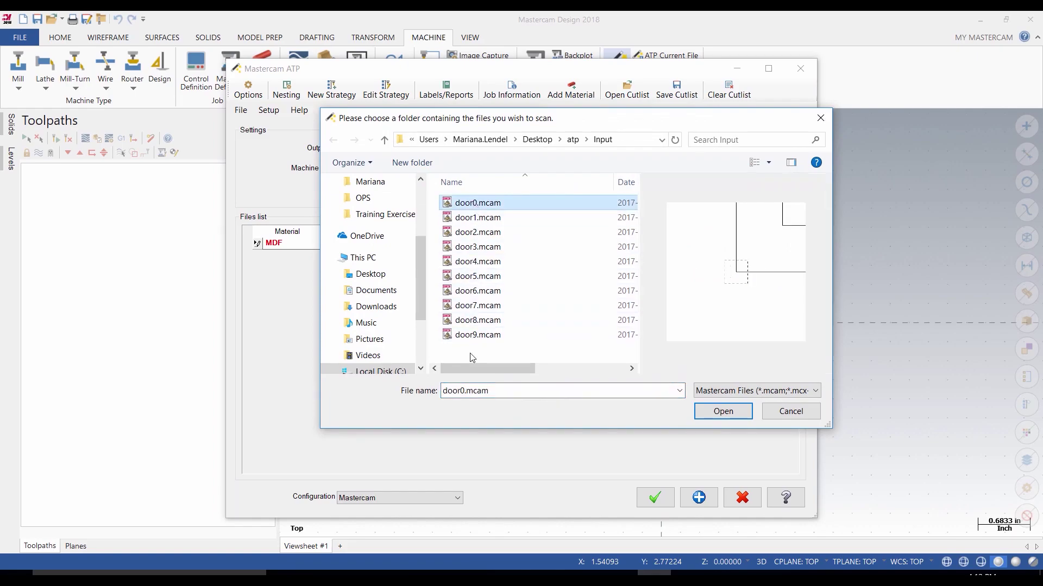
pyautogui.keyDown('shift'); pyautogui.click(485, 336); pyautogui.keyUp('shift')
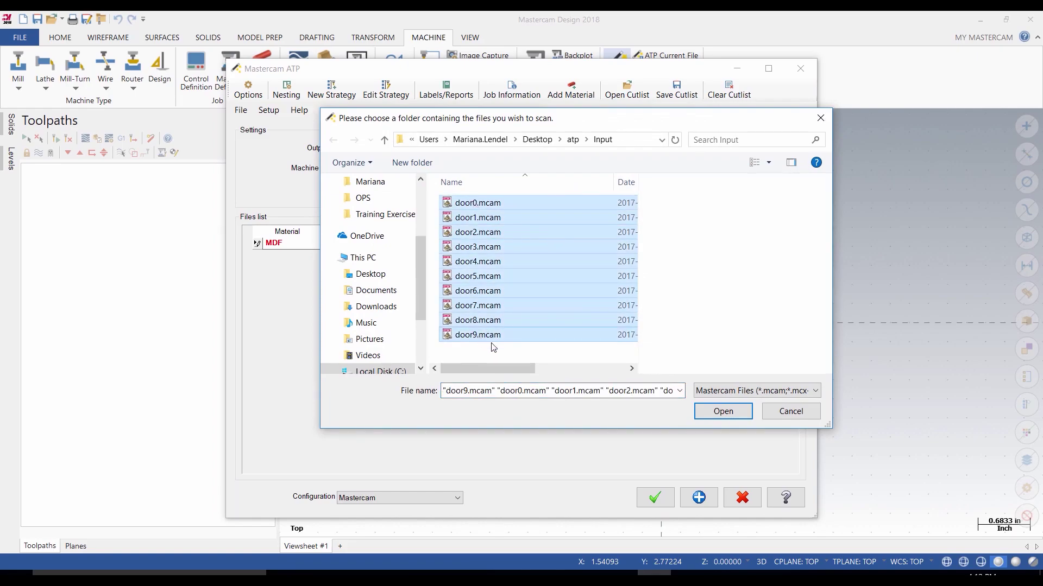
pyautogui.click(724, 421)
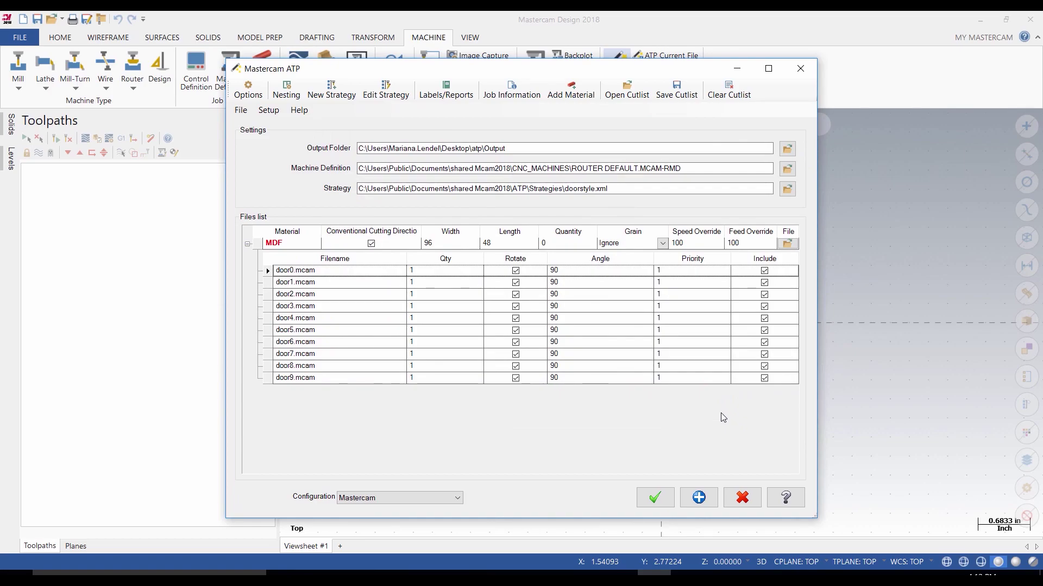
pyautogui.click(655, 498)
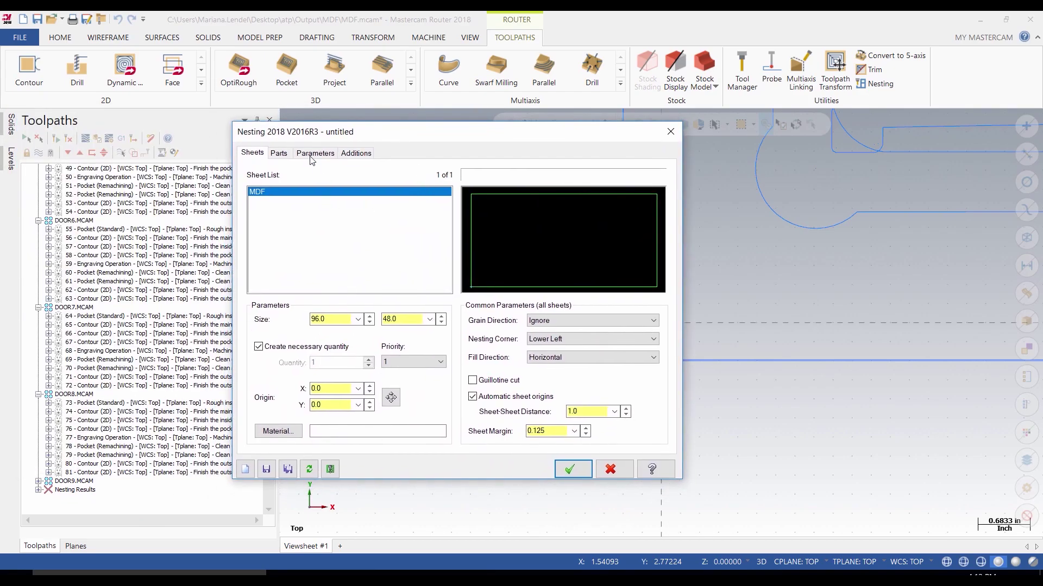
# Step: Review the ten door parts and nest them on the MDF sheet at 56.02% utilization
pyautogui.click(279, 154)
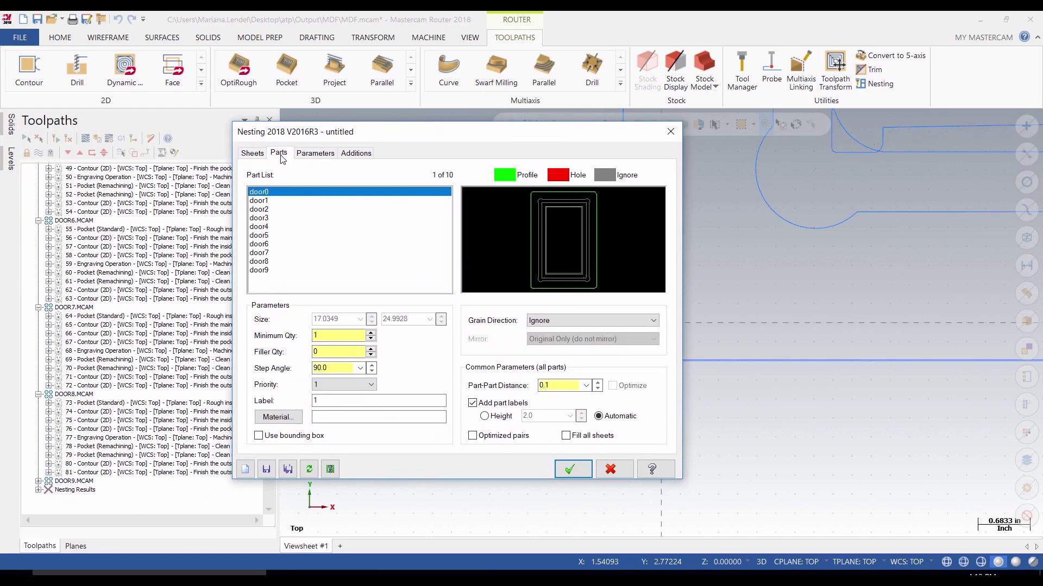
pyautogui.click(573, 470)
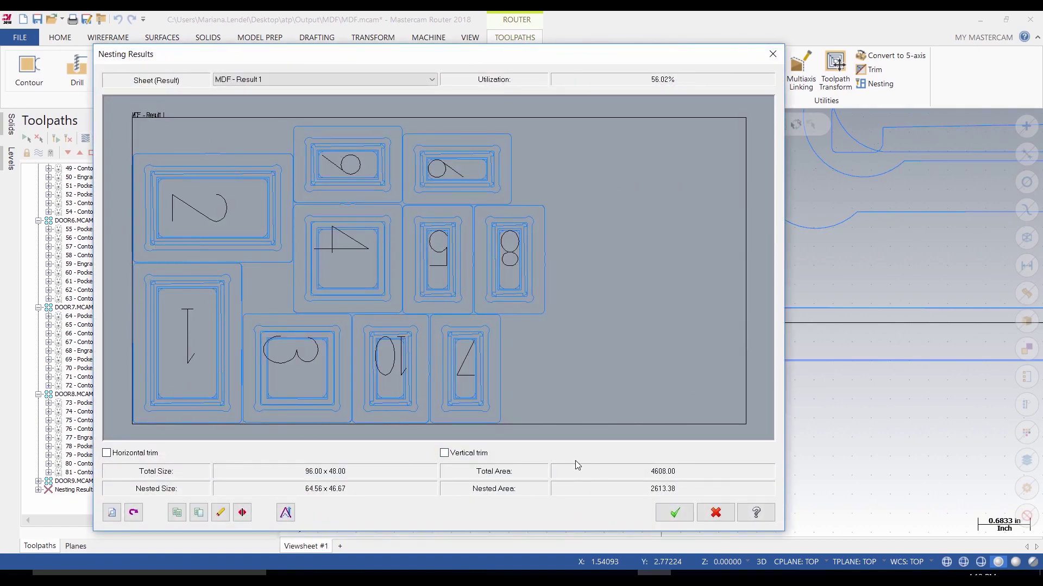
pyautogui.click(674, 513)
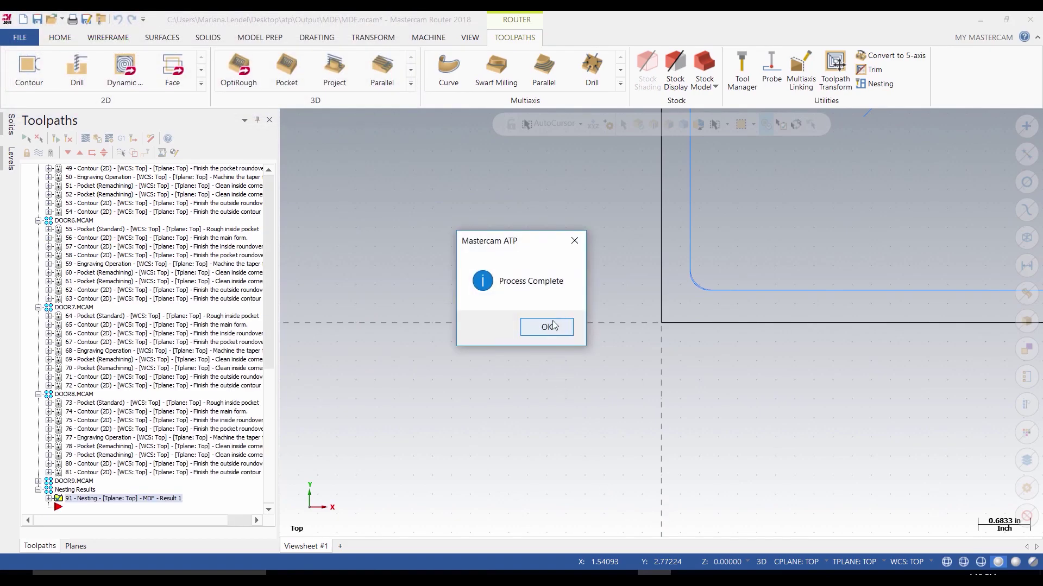
# Step: Dismiss the process-complete message and expand the machine group properties in the Toolpaths Manager
pyautogui.click(543, 326)
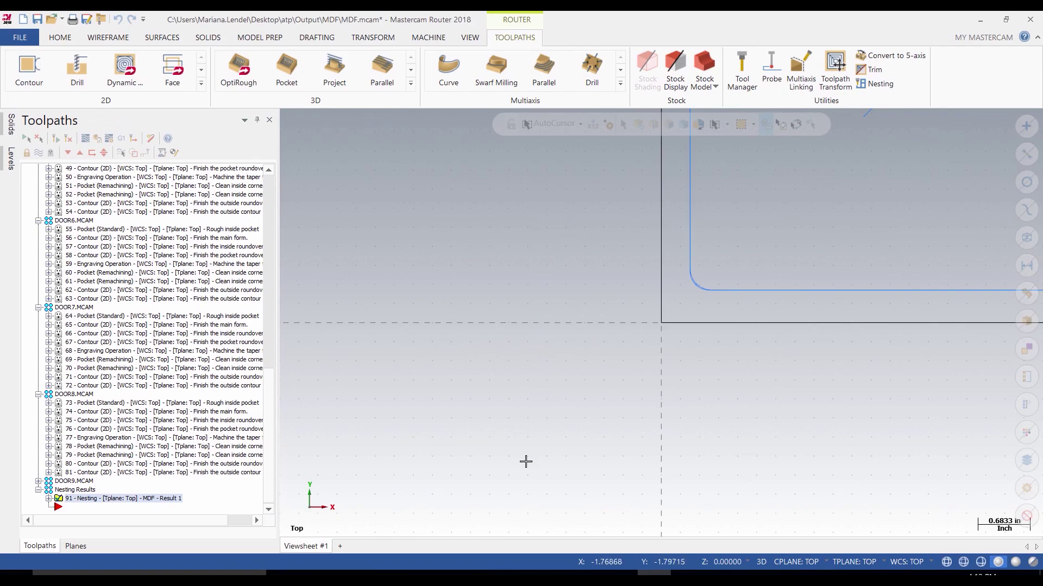
pyautogui.click(124, 499)
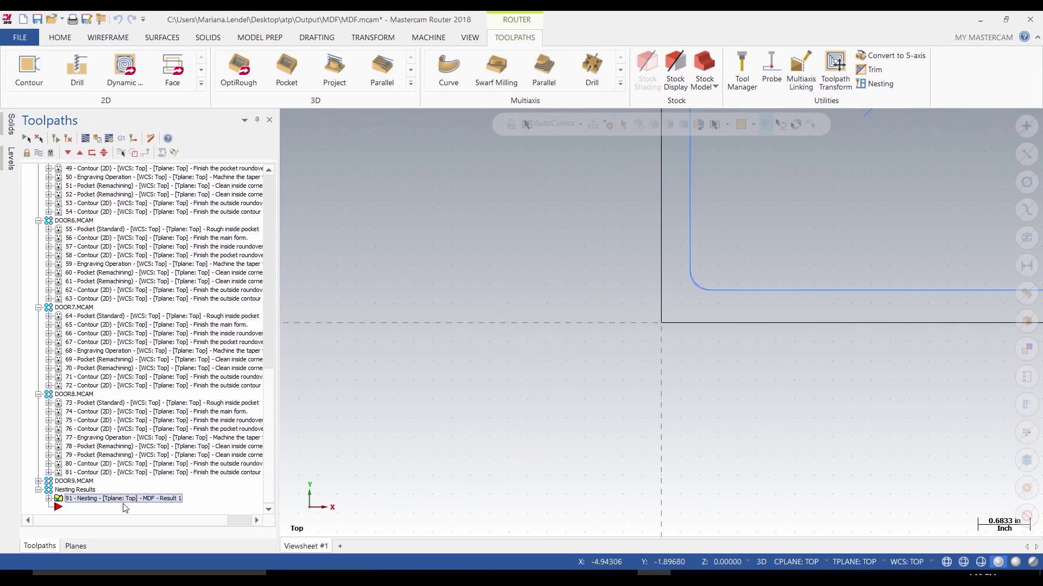
pyautogui.moveTo(270, 414); pyautogui.dragTo(270, 223)
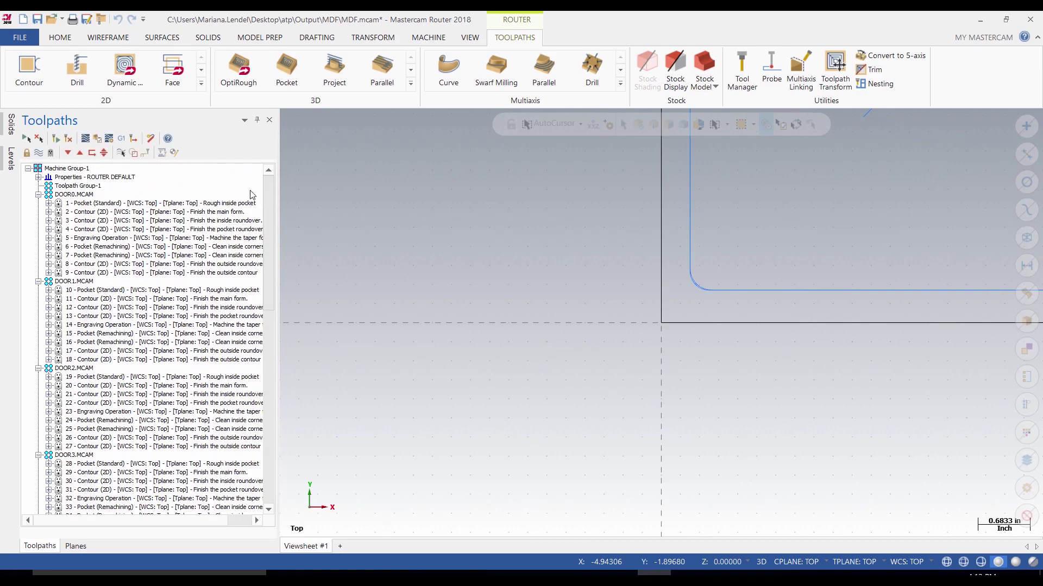
pyautogui.click(39, 178)
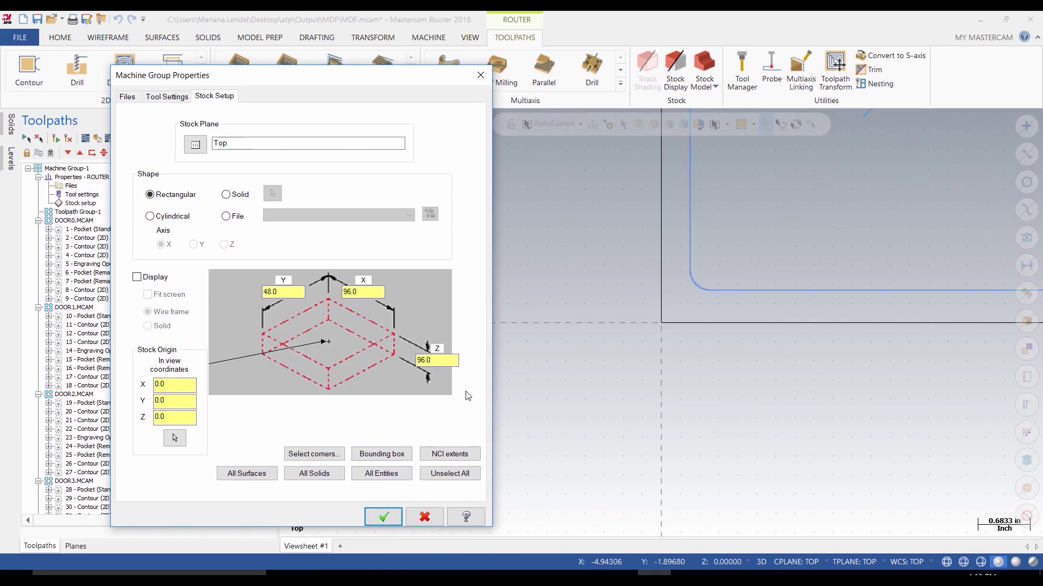
# Step: Set the MDF stock to 96 x 48 x .75 and verify the nested toolpaths
pyautogui.click(449, 360)
pyautogui.write('.75')
pyautogui.click(382, 518)
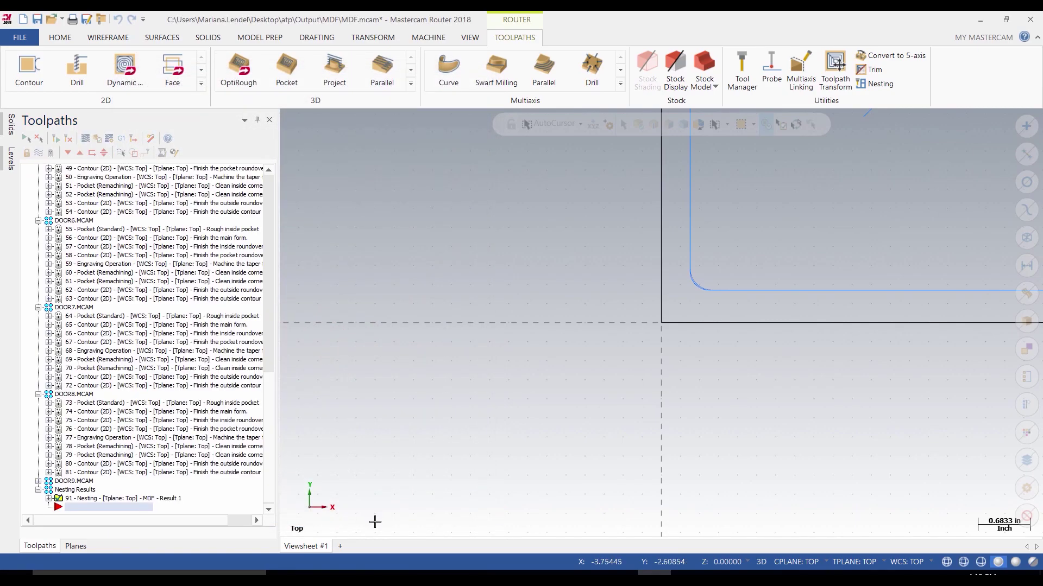
pyautogui.click(100, 142)
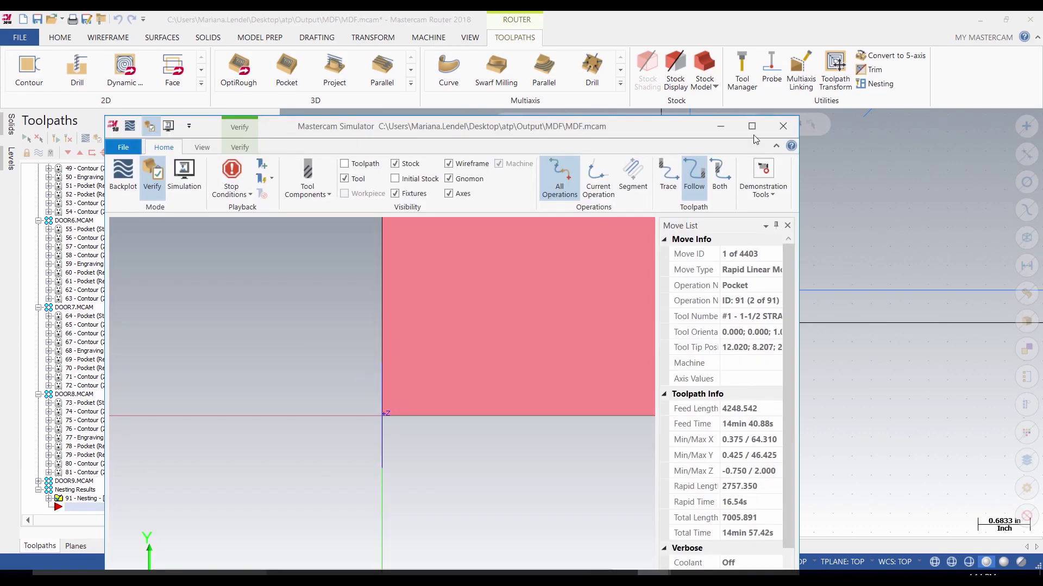
# Step: Maximize the simulator in a fitted isometric view with the gnomon and axes hidden
pyautogui.click(752, 128)
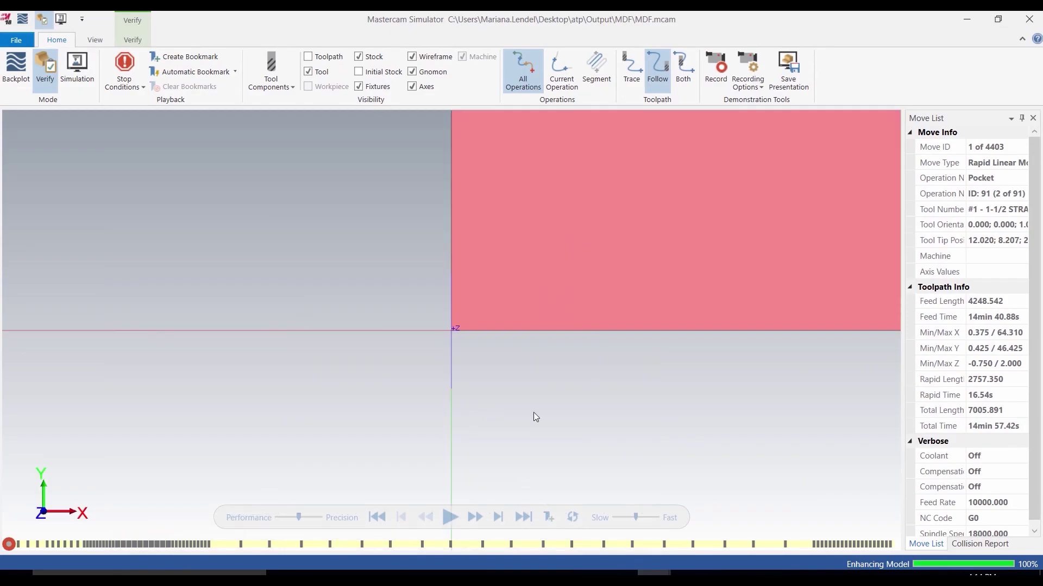
pyautogui.rightClick(625, 407)
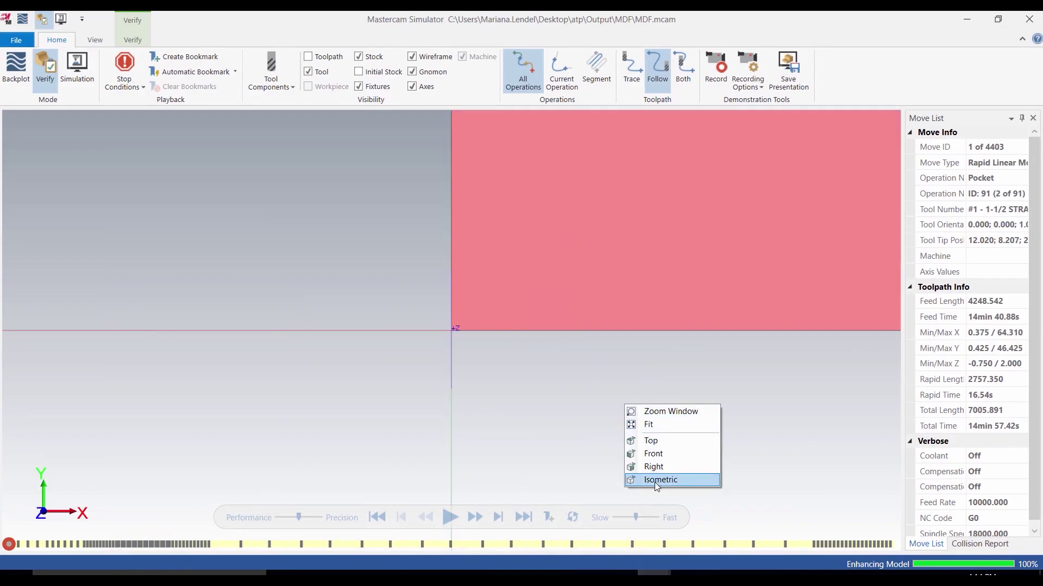
pyautogui.click(654, 482)
pyautogui.rightClick(503, 251)
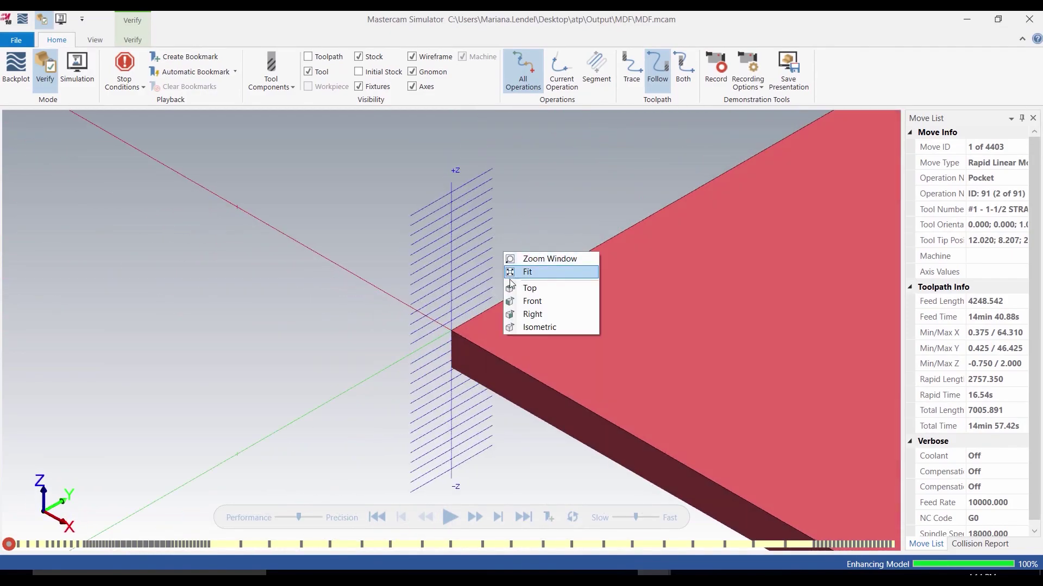
pyautogui.click(531, 273)
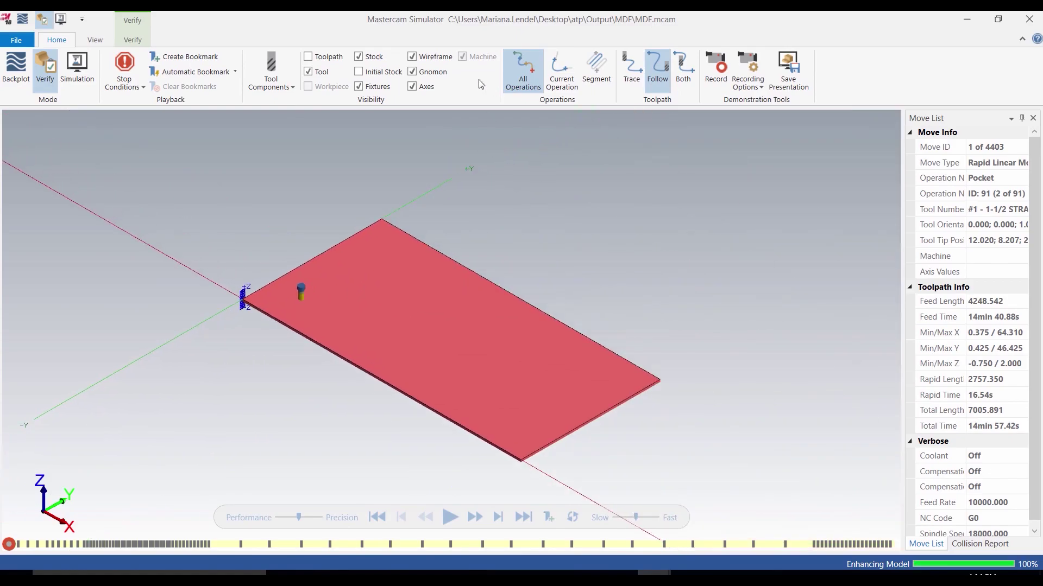
pyautogui.click(413, 71)
pyautogui.click(412, 86)
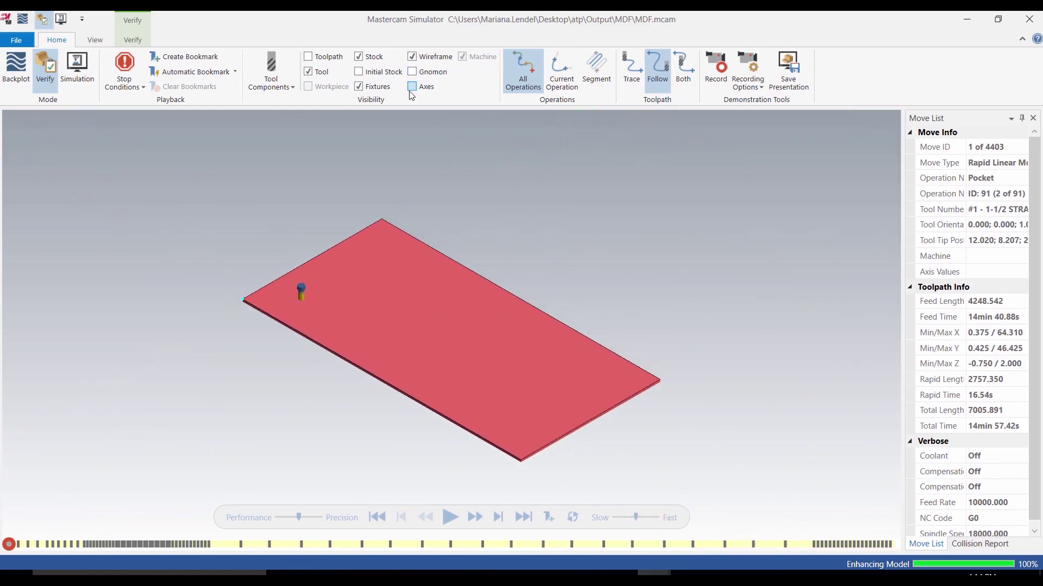
# Step: Play the full 4403-move cut of all ten doors, then close the simulator
pyautogui.click(451, 517)
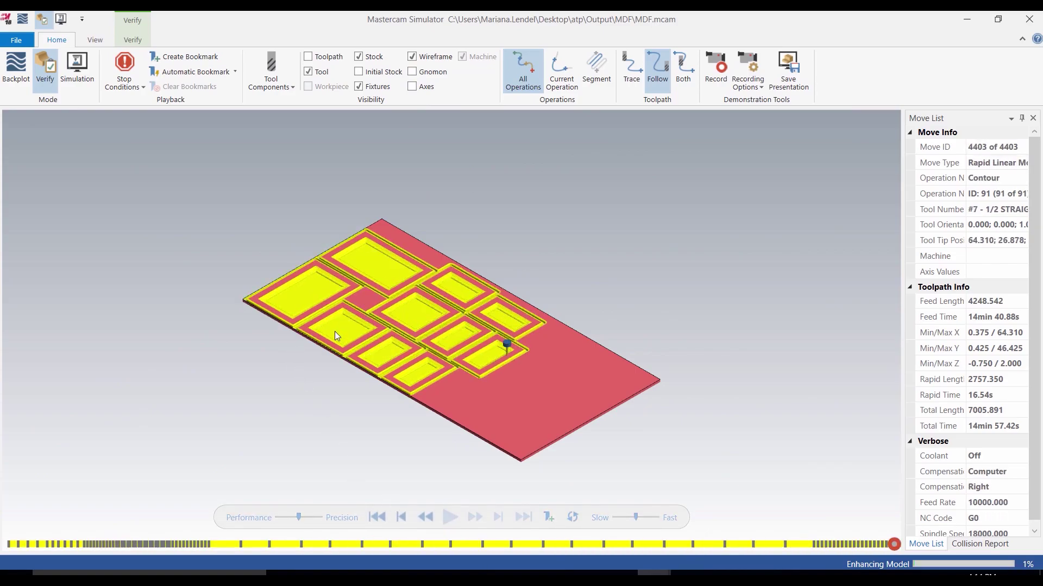
pyautogui.scroll(3, 390, 320)
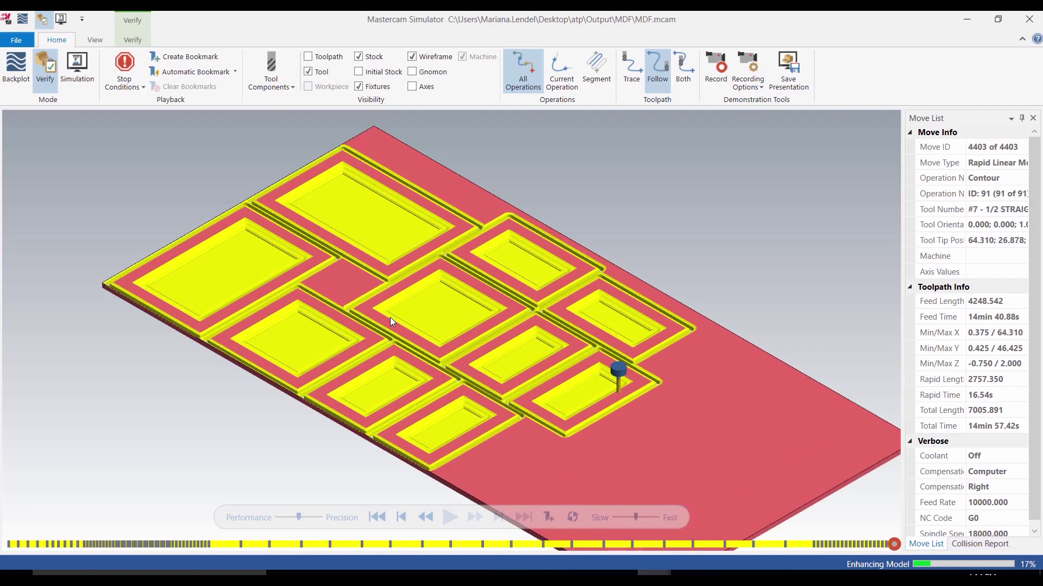
pyautogui.scroll(2, 390, 321)
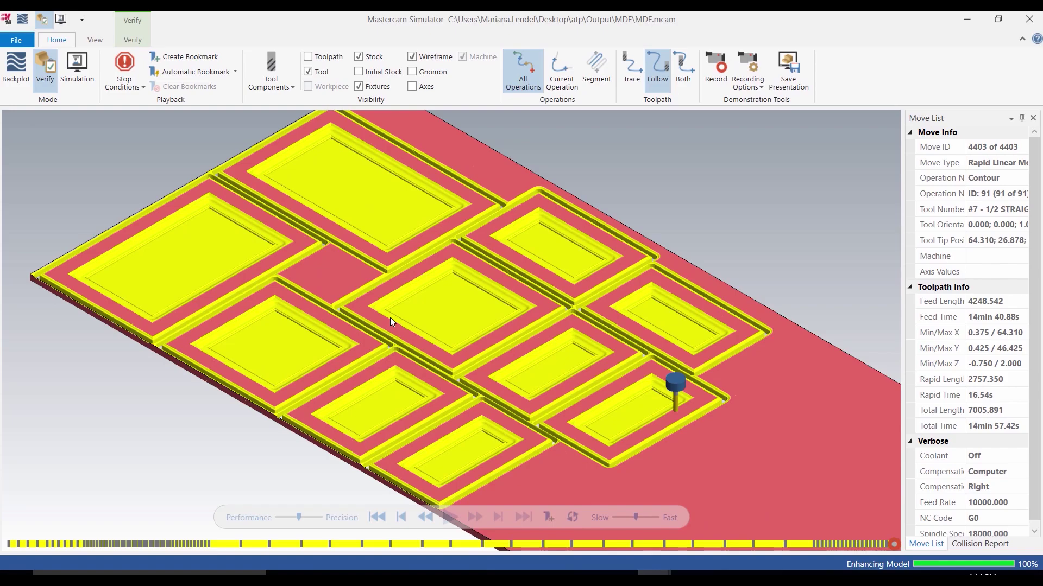
pyautogui.click(1029, 19)
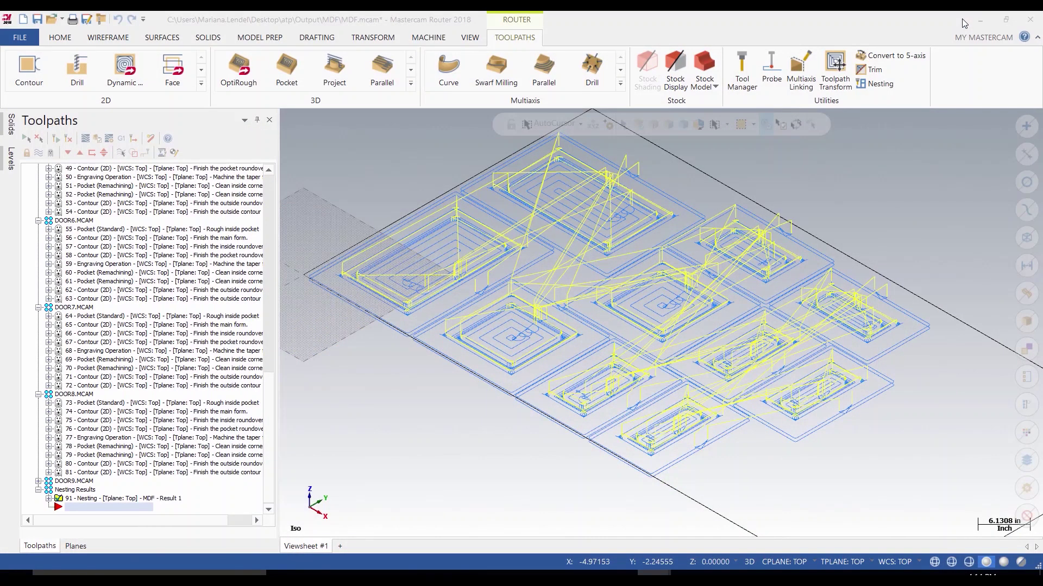
# Step: Post the nested router toolpaths with MPROUTER.pst and save the NC code as MDF.NC
pyautogui.click(122, 139)
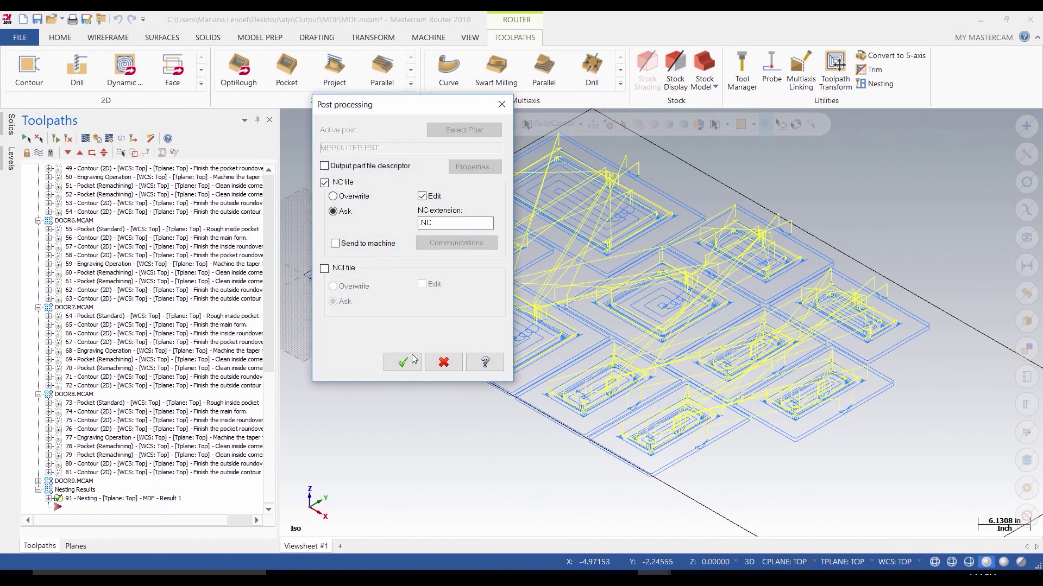
pyautogui.click(407, 362)
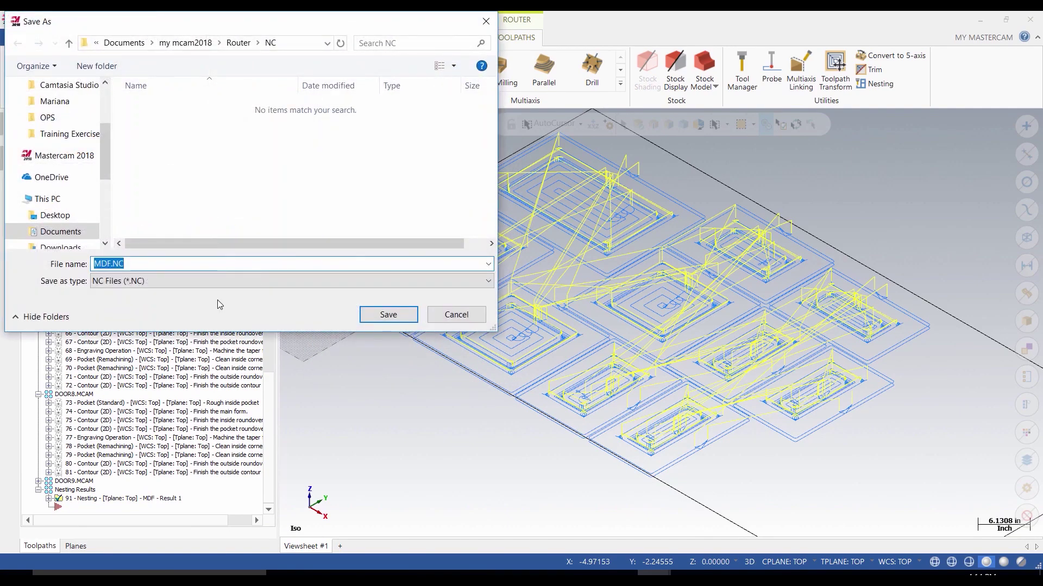
pyautogui.click(380, 314)
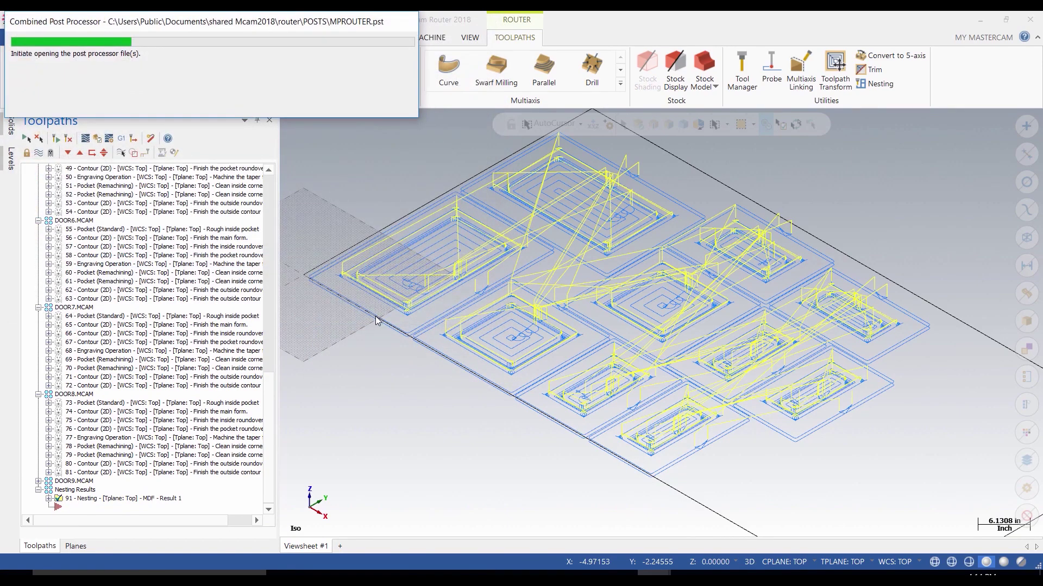